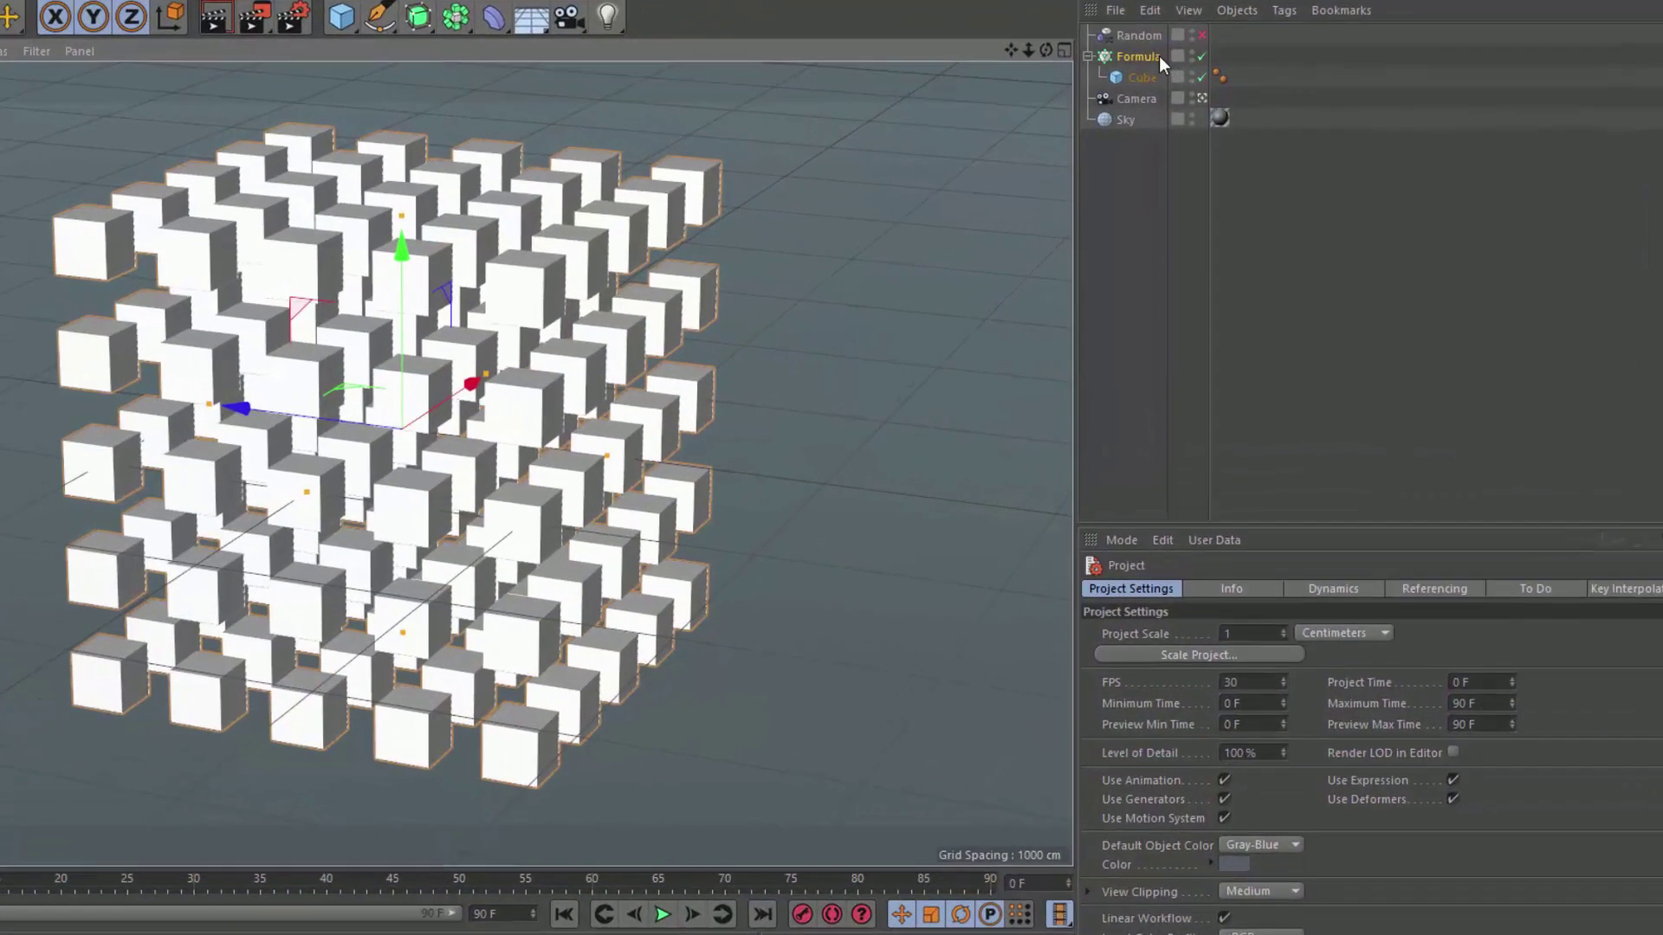
Step: Add a Formula effector, Formula.1, to the cube cloner with its default sine formula
left_click(1149, 90)
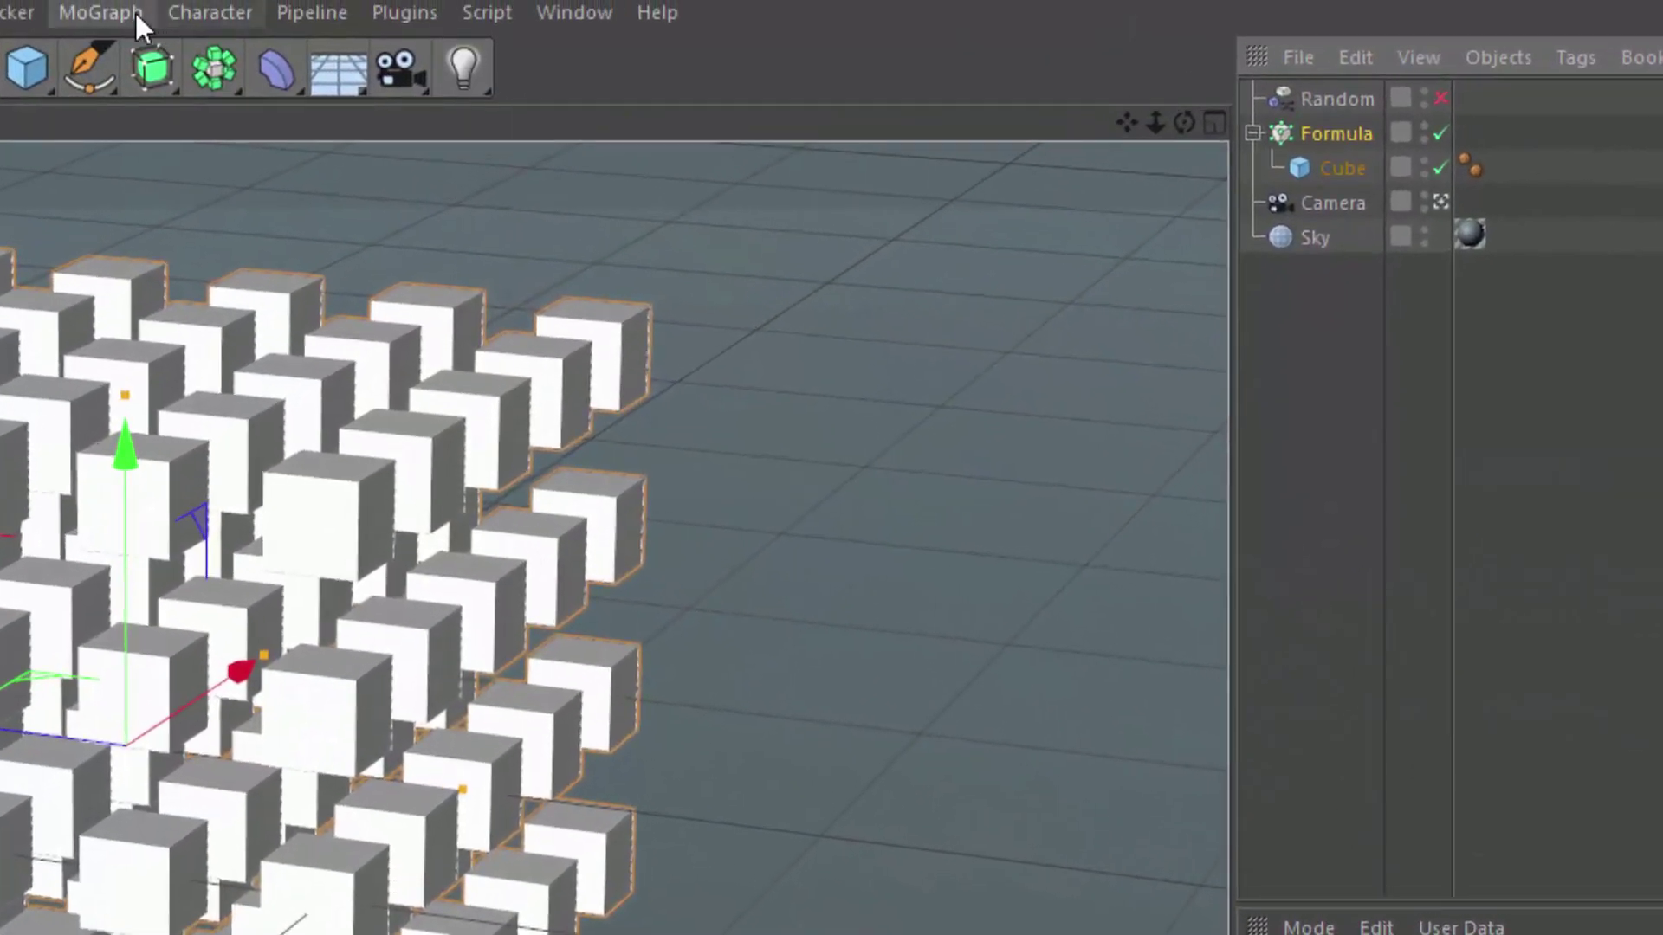
left_click(132, 12)
mouse_move(199, 63)
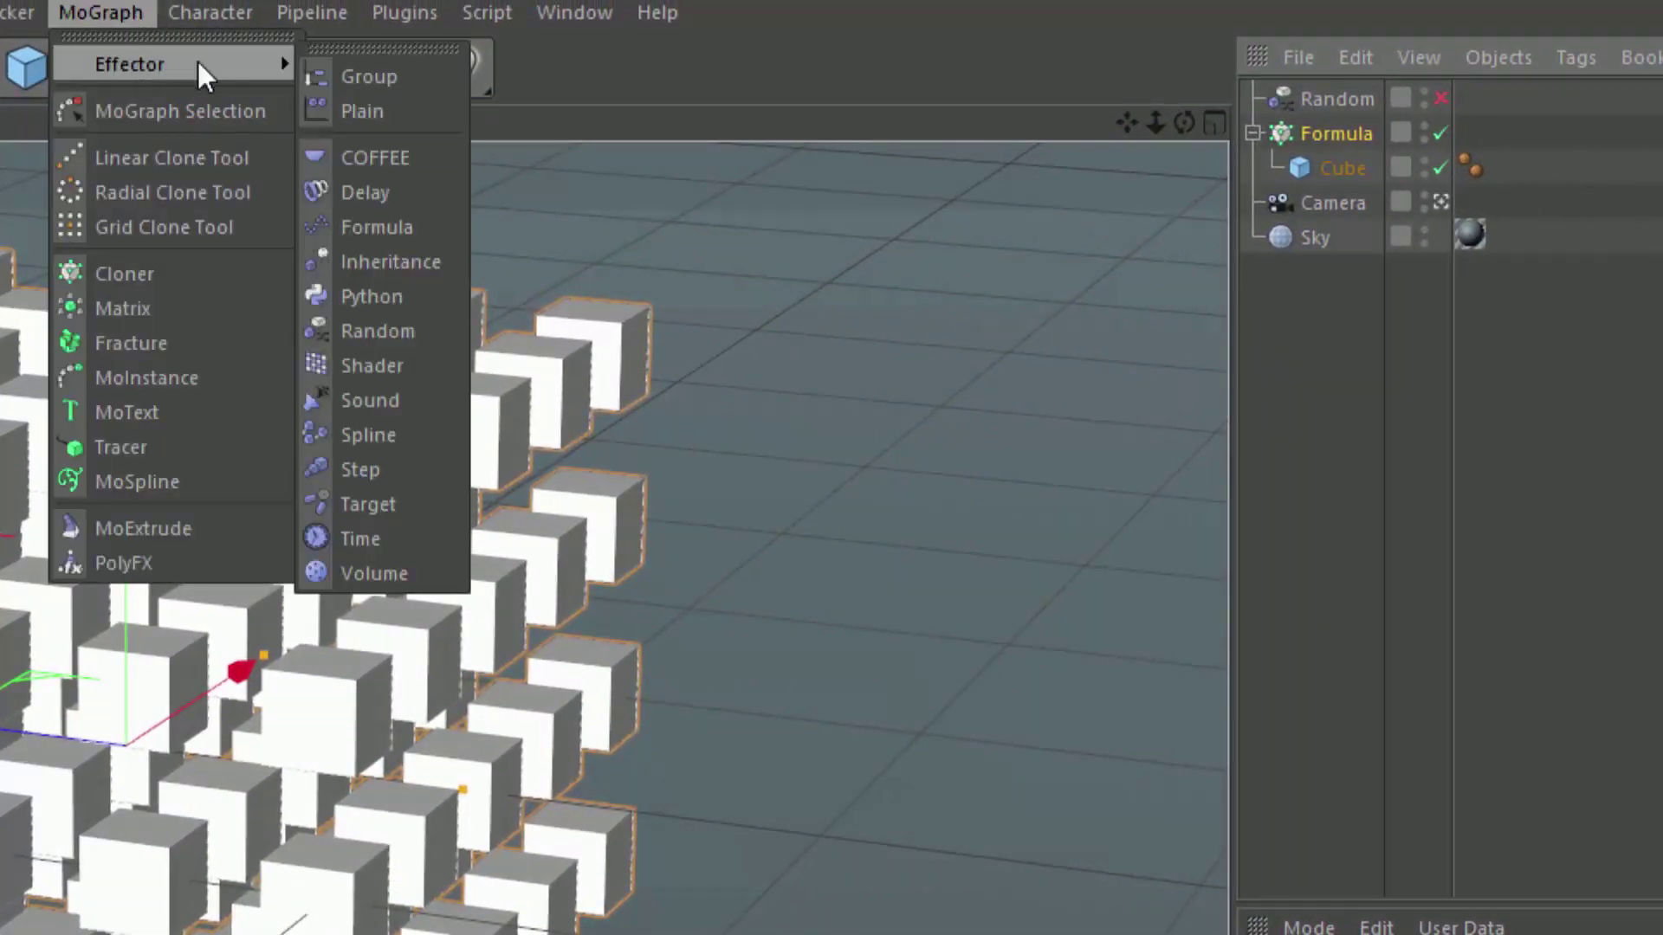
left_click(442, 229)
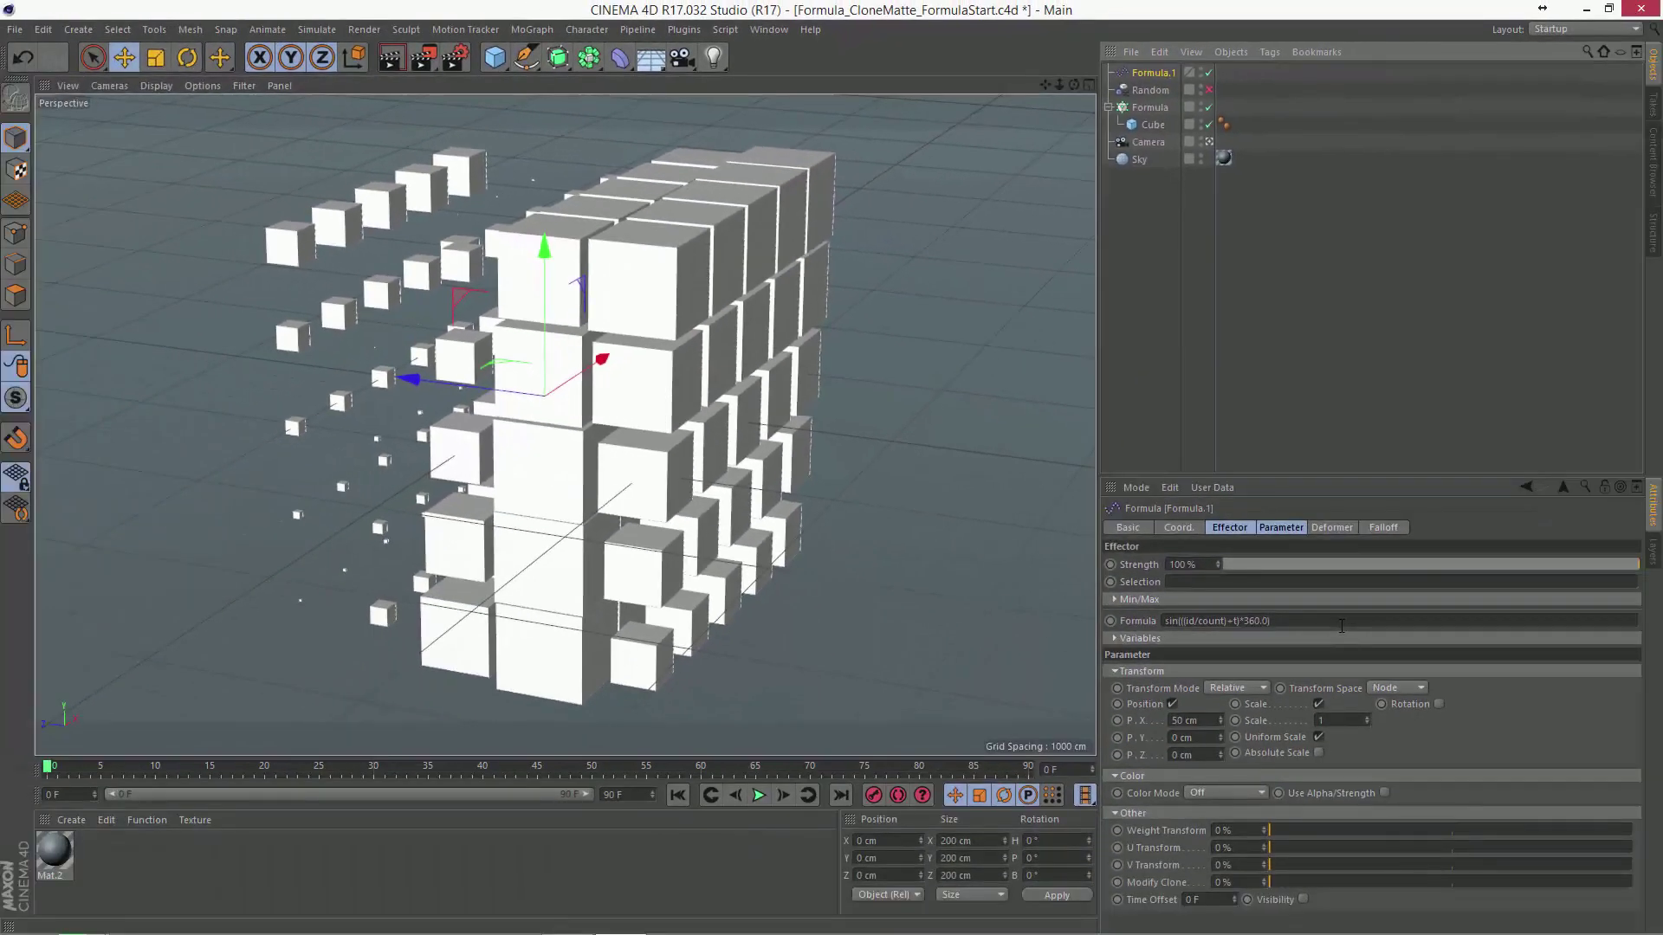
Step: Replace Formula.1's default formula with id/count
triple_click(1341, 626)
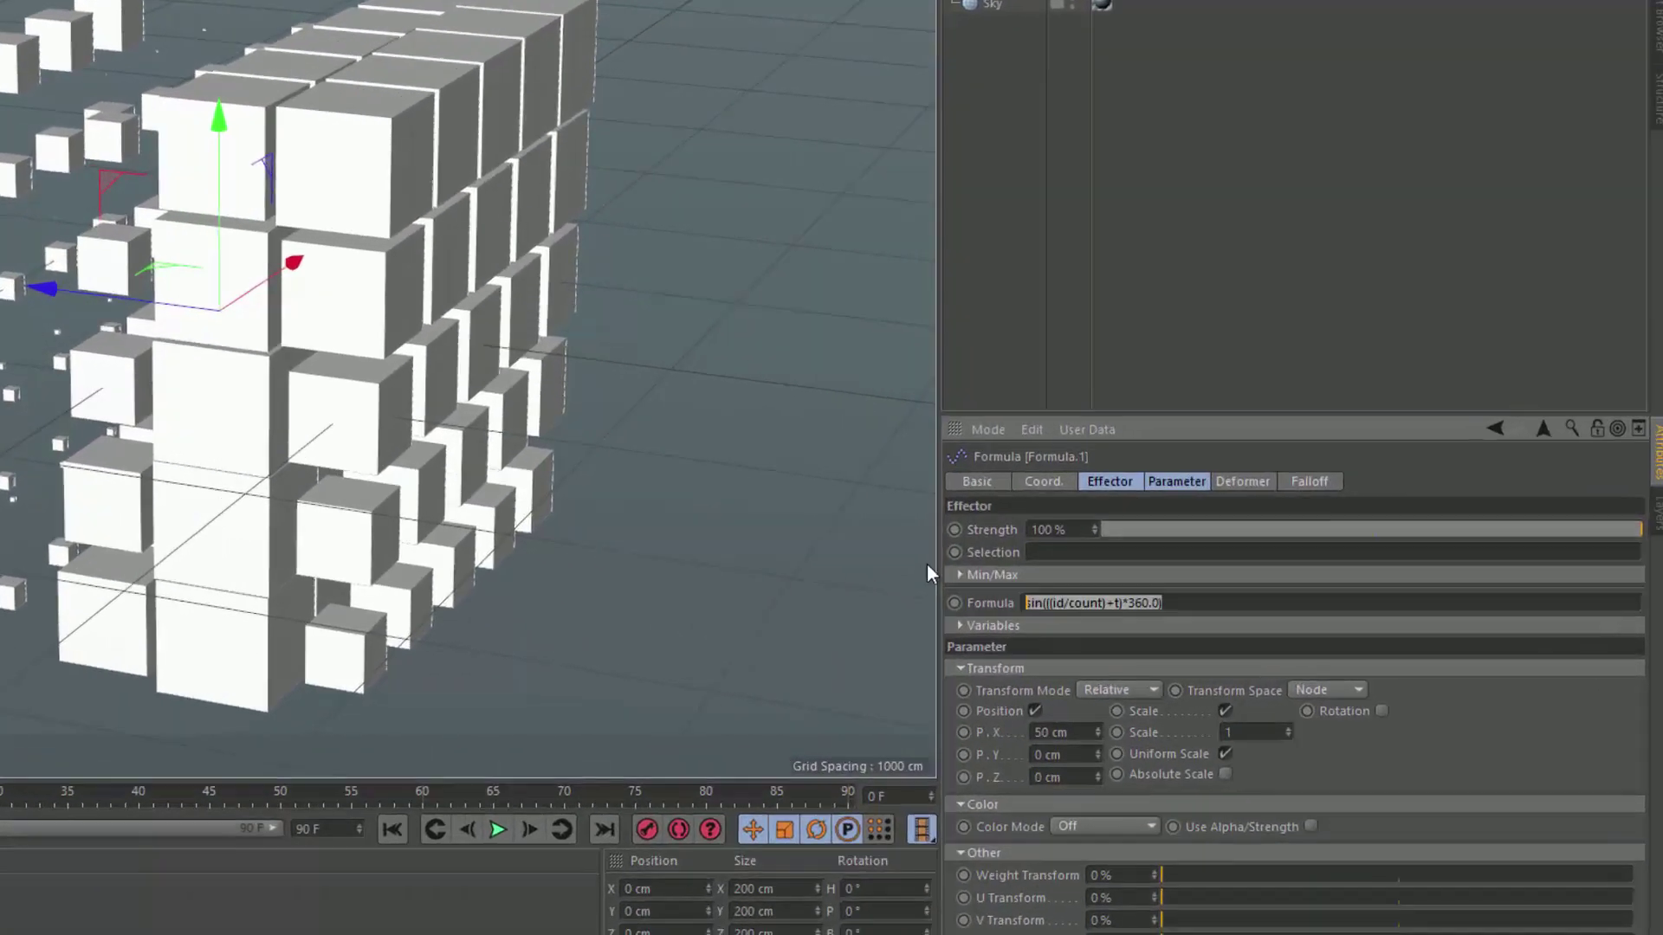
key("BackSpace")
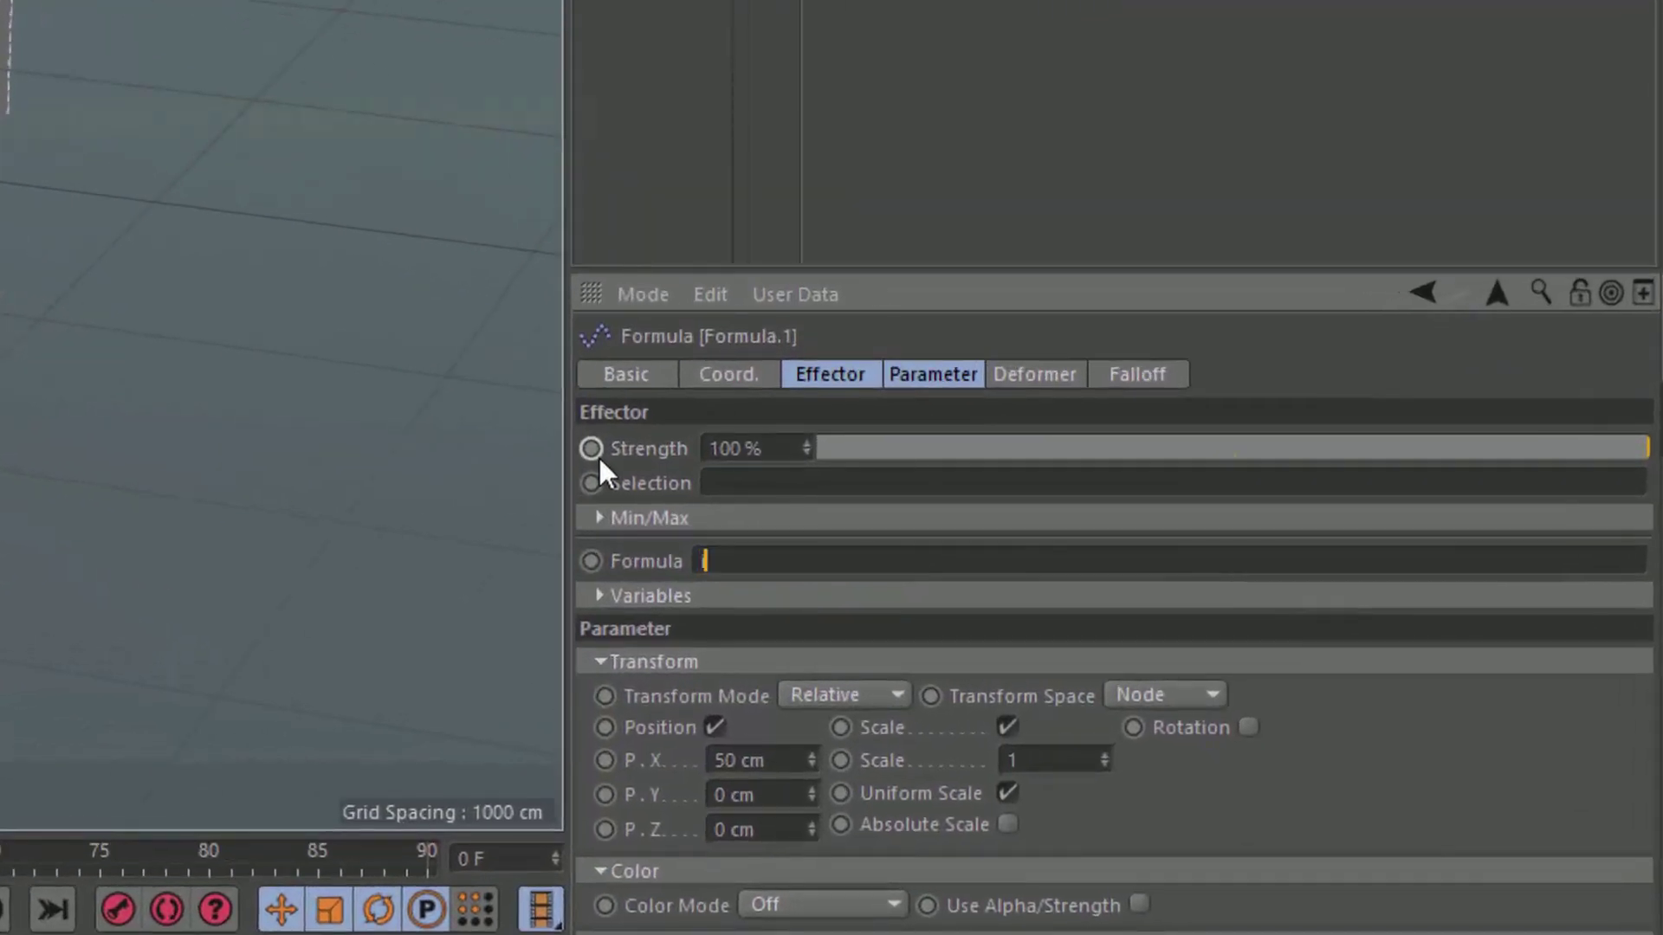
type("id")
type("/count")
key("Return")
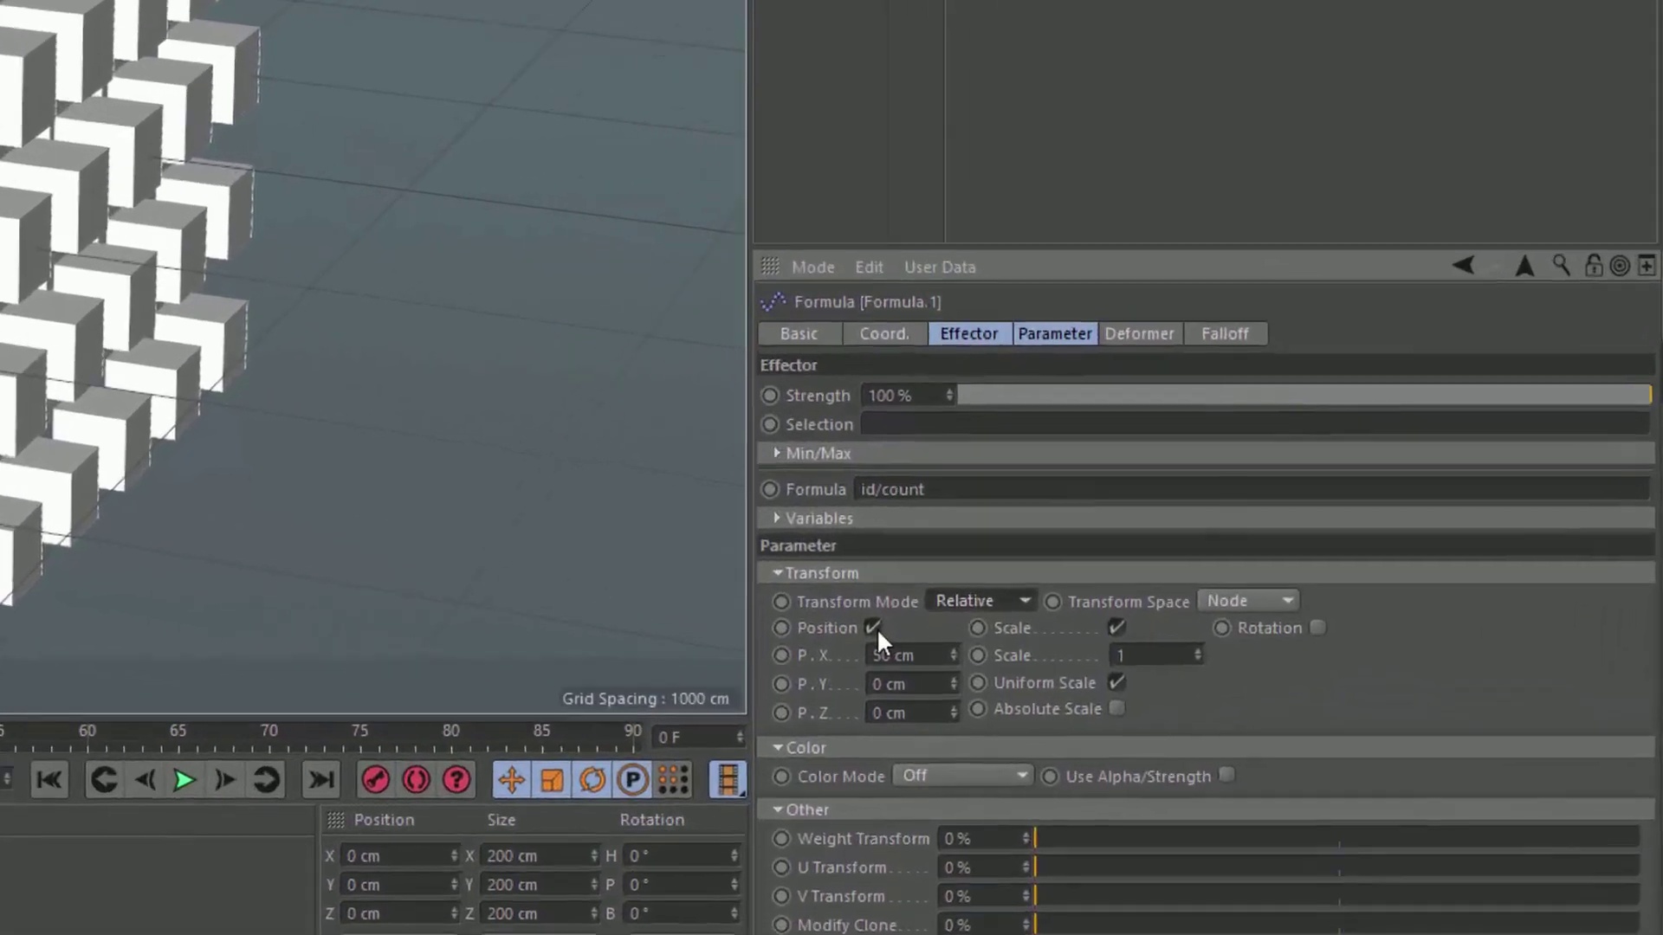
Step: Turn off Position and Scale on Formula.1 and set its Color Mode to On
left_click(1172, 703)
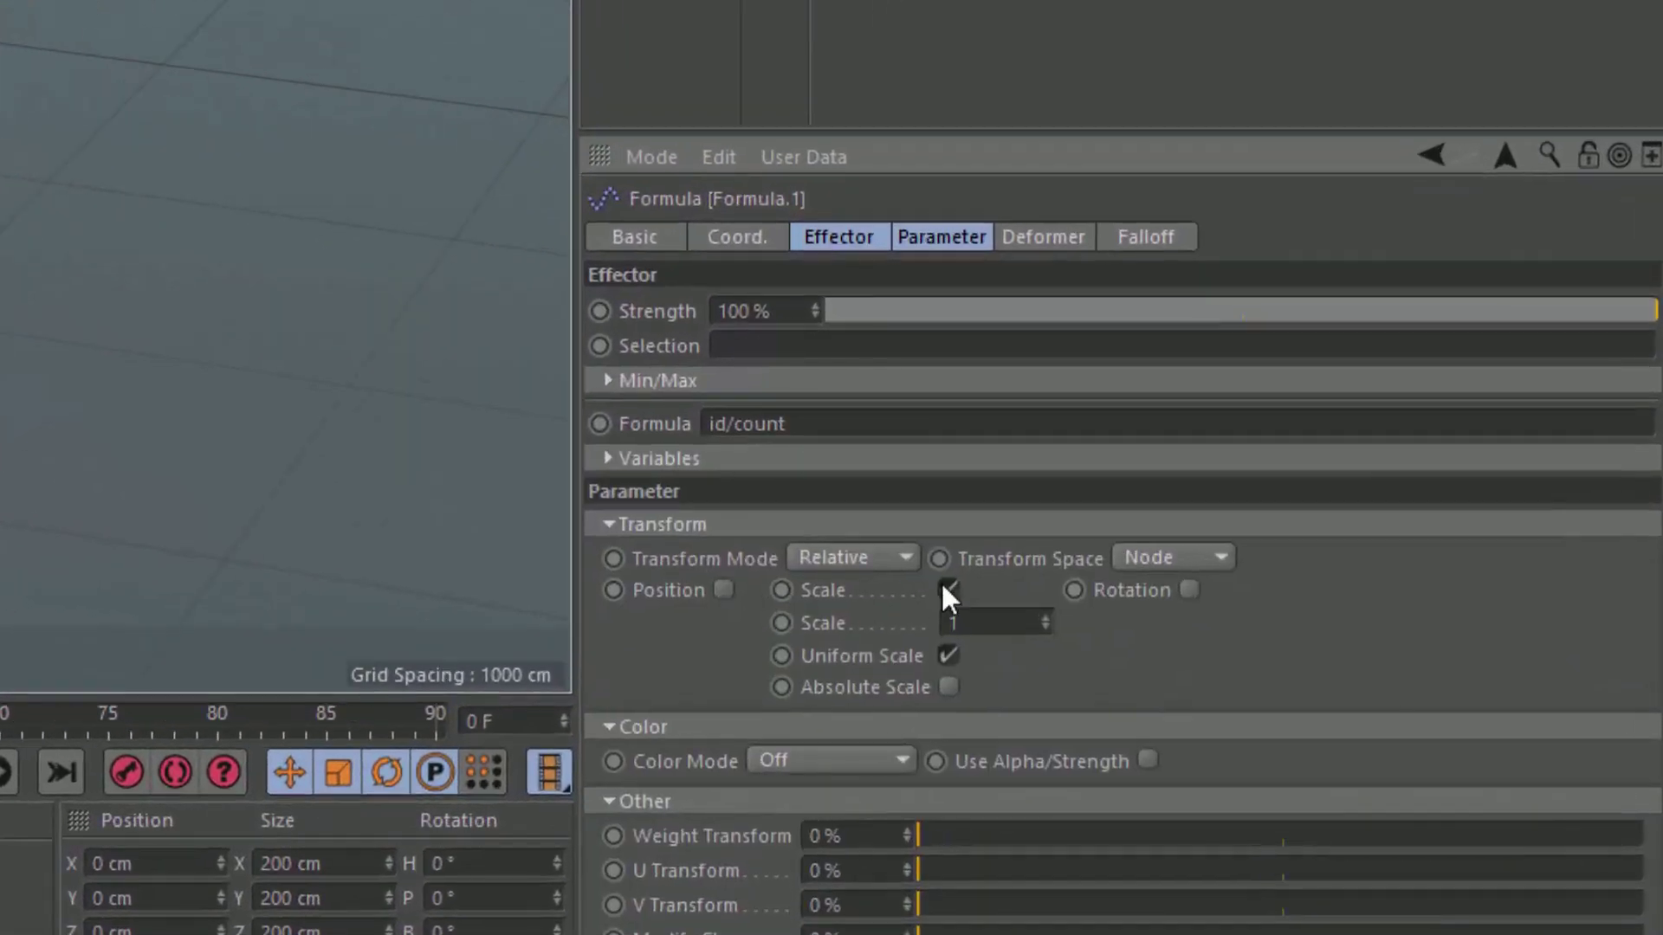
left_click(947, 588)
left_click(864, 665)
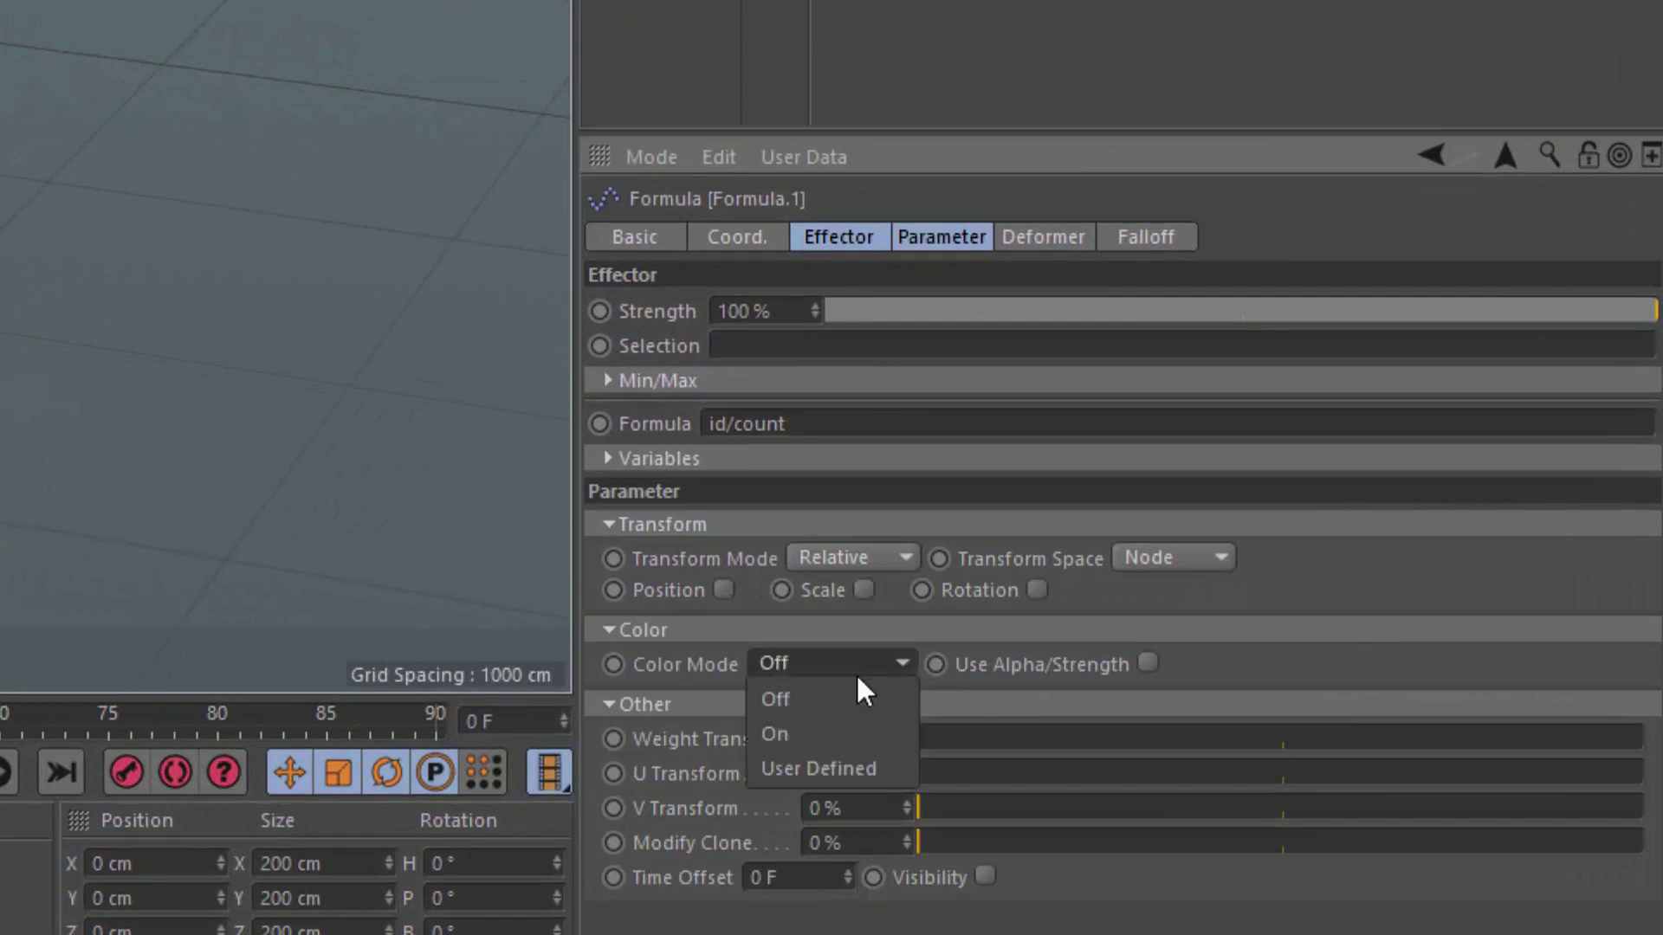
left_click(841, 733)
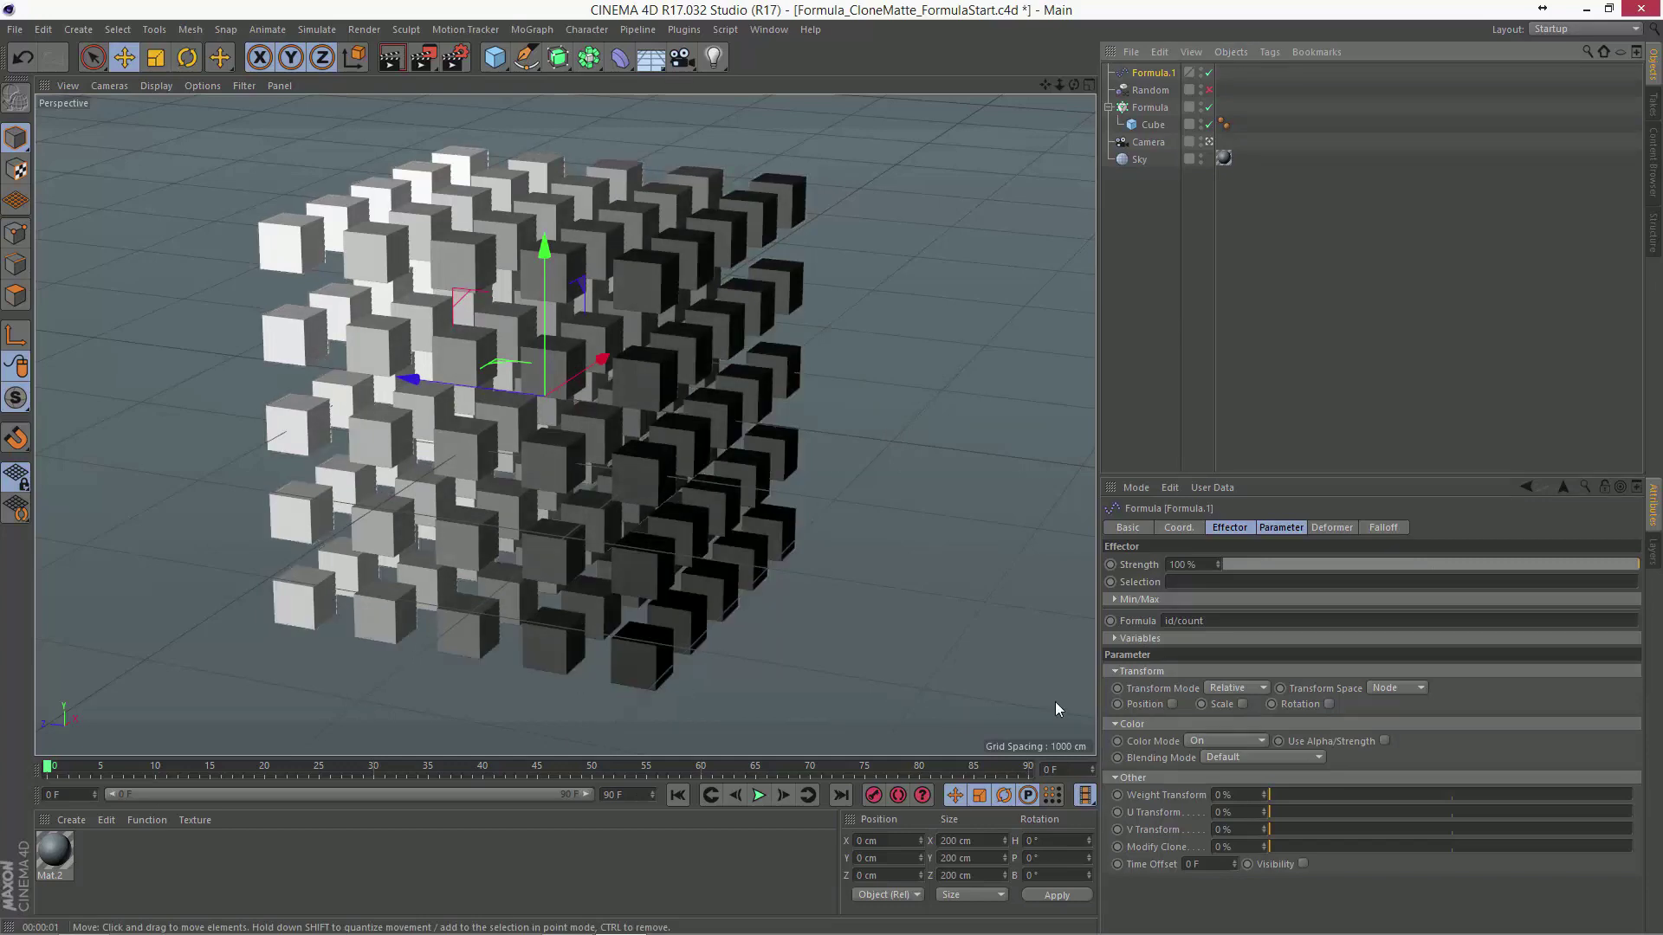
Step: Create a new material Mat with Color and Reflectance off and Luminance on
double_click(244, 841)
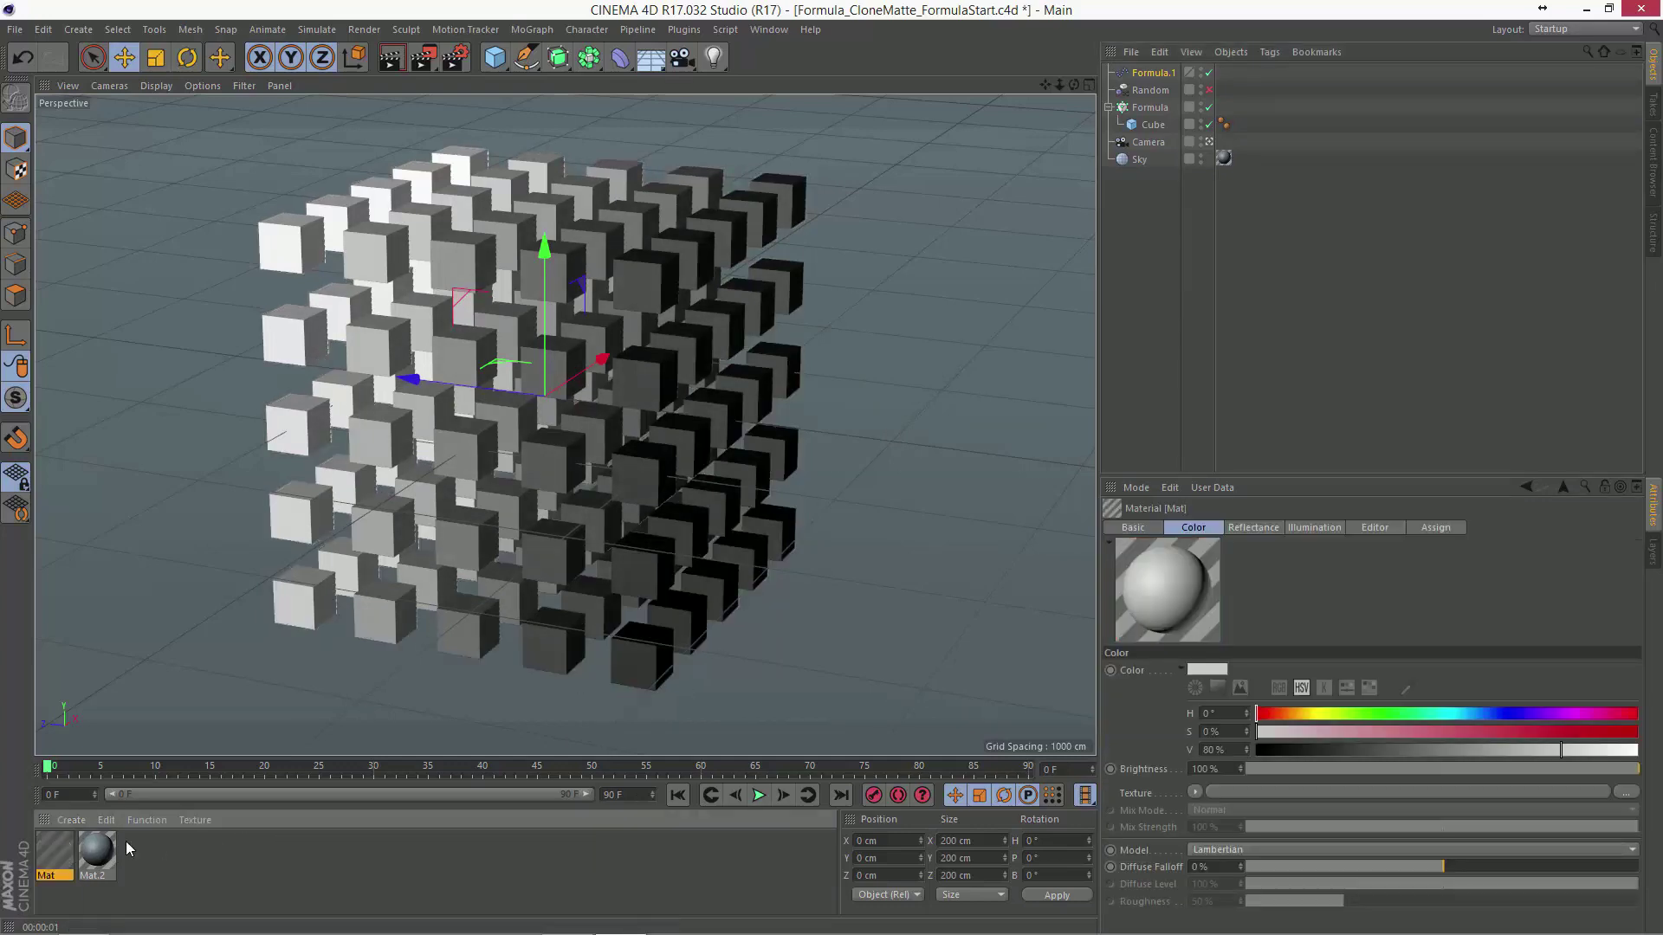
double_click(60, 858)
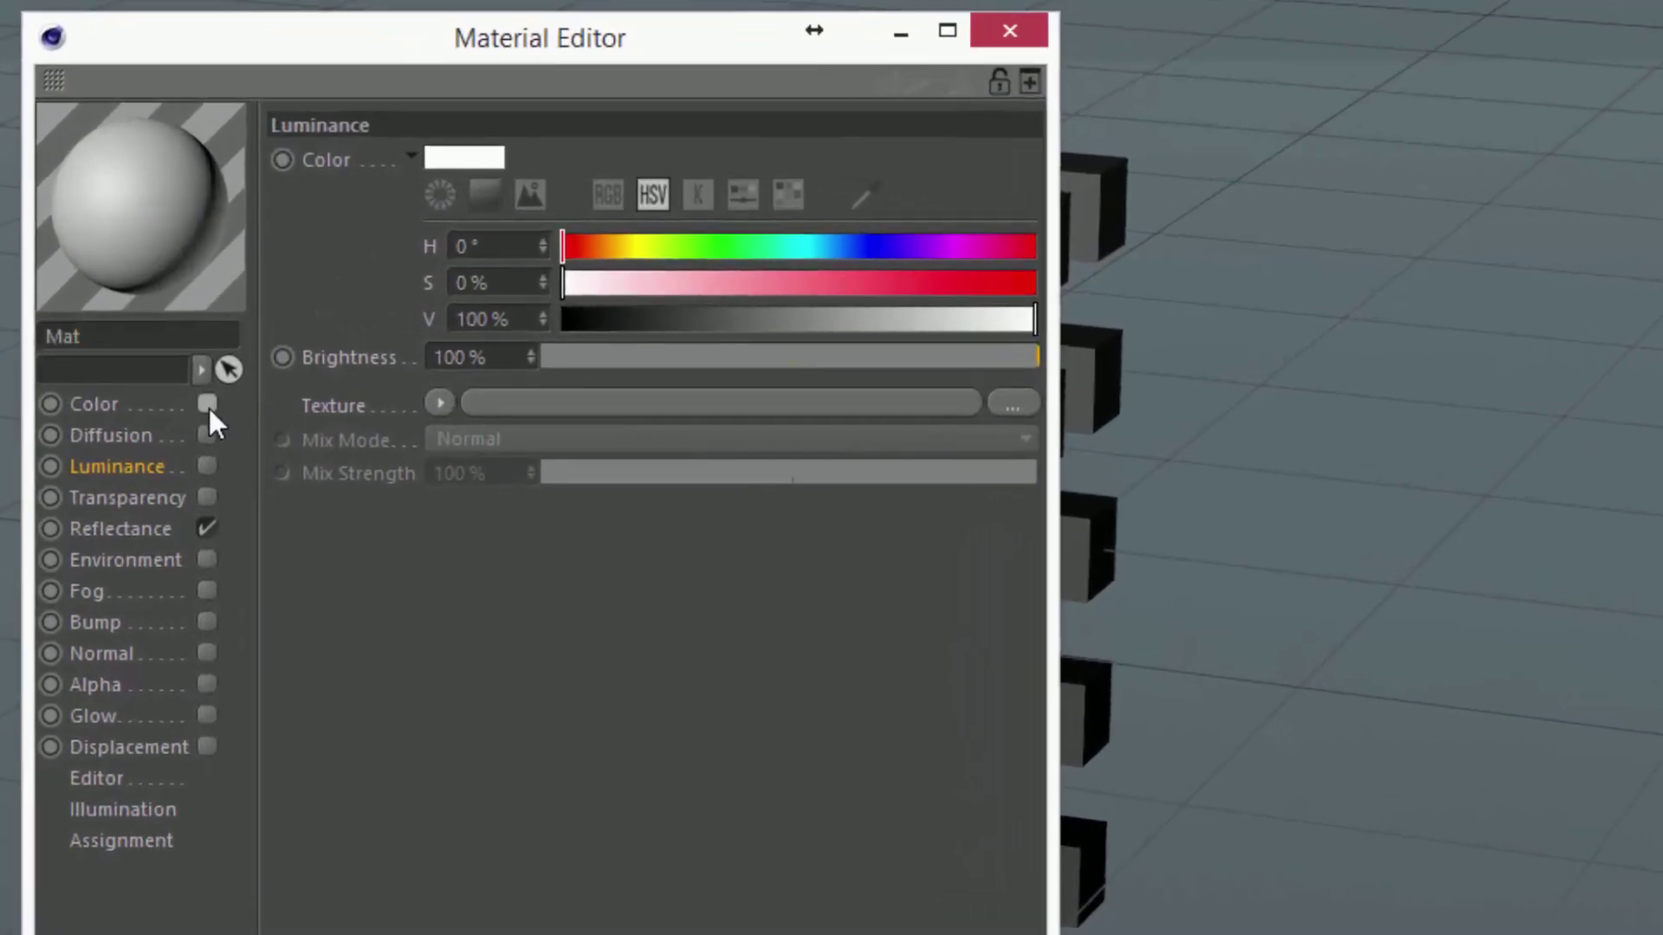
left_click(351, 298)
left_click(352, 358)
left_click(206, 467)
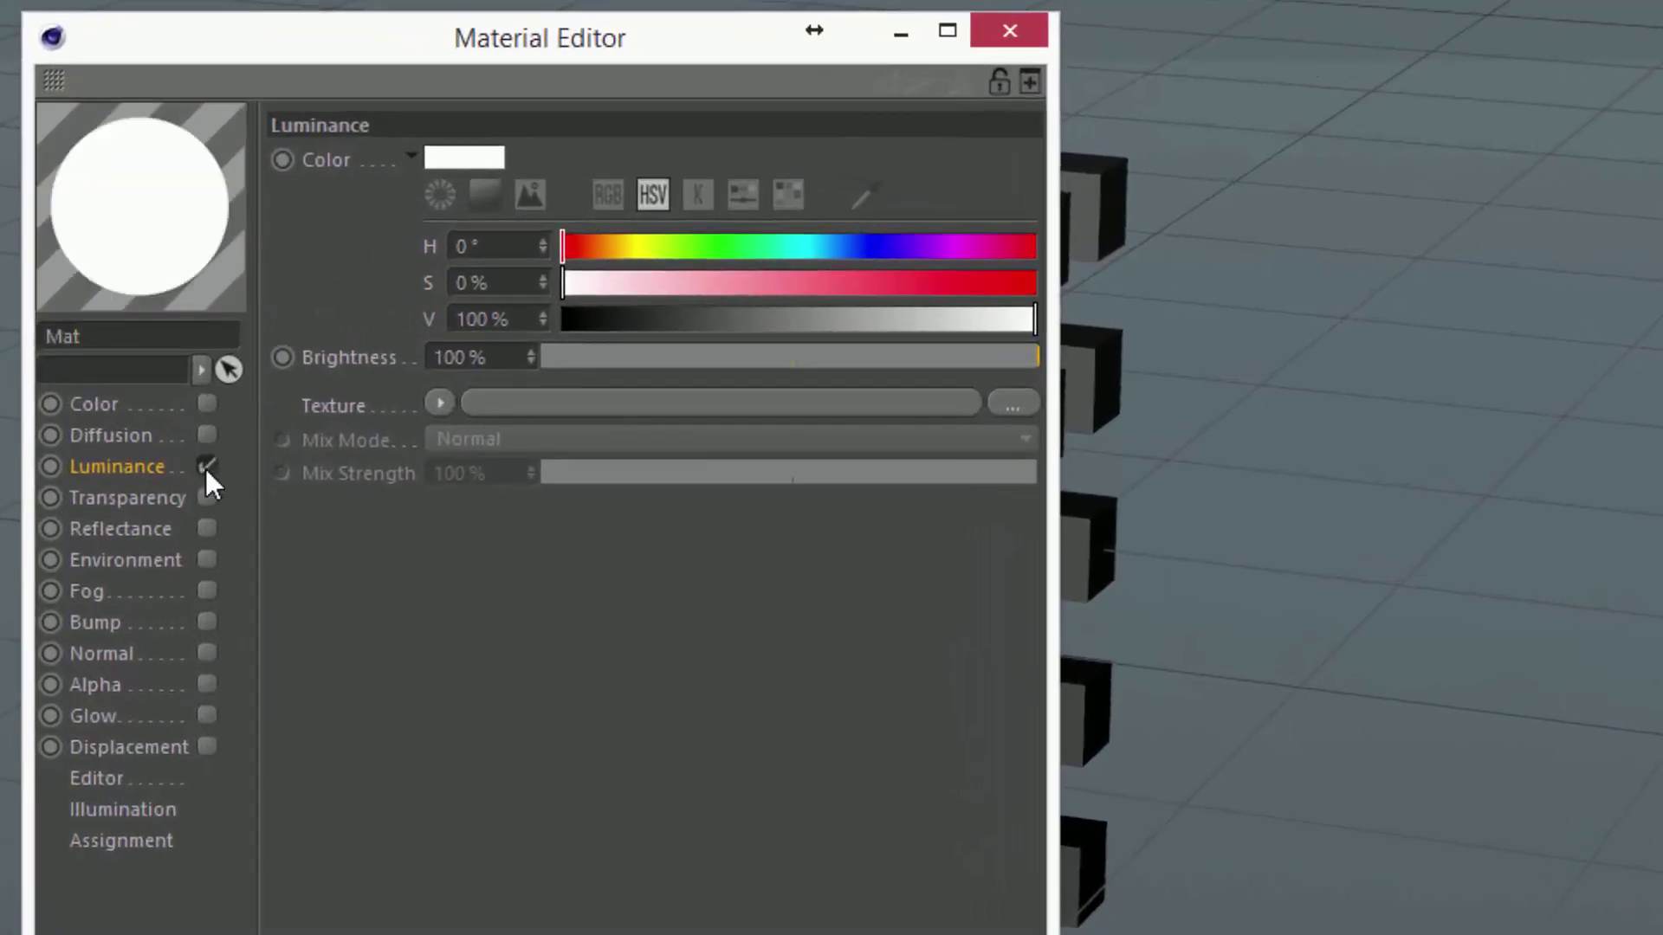
Step: Set Mat's Luminance texture to the MoGraph Color Shader
left_click(440, 403)
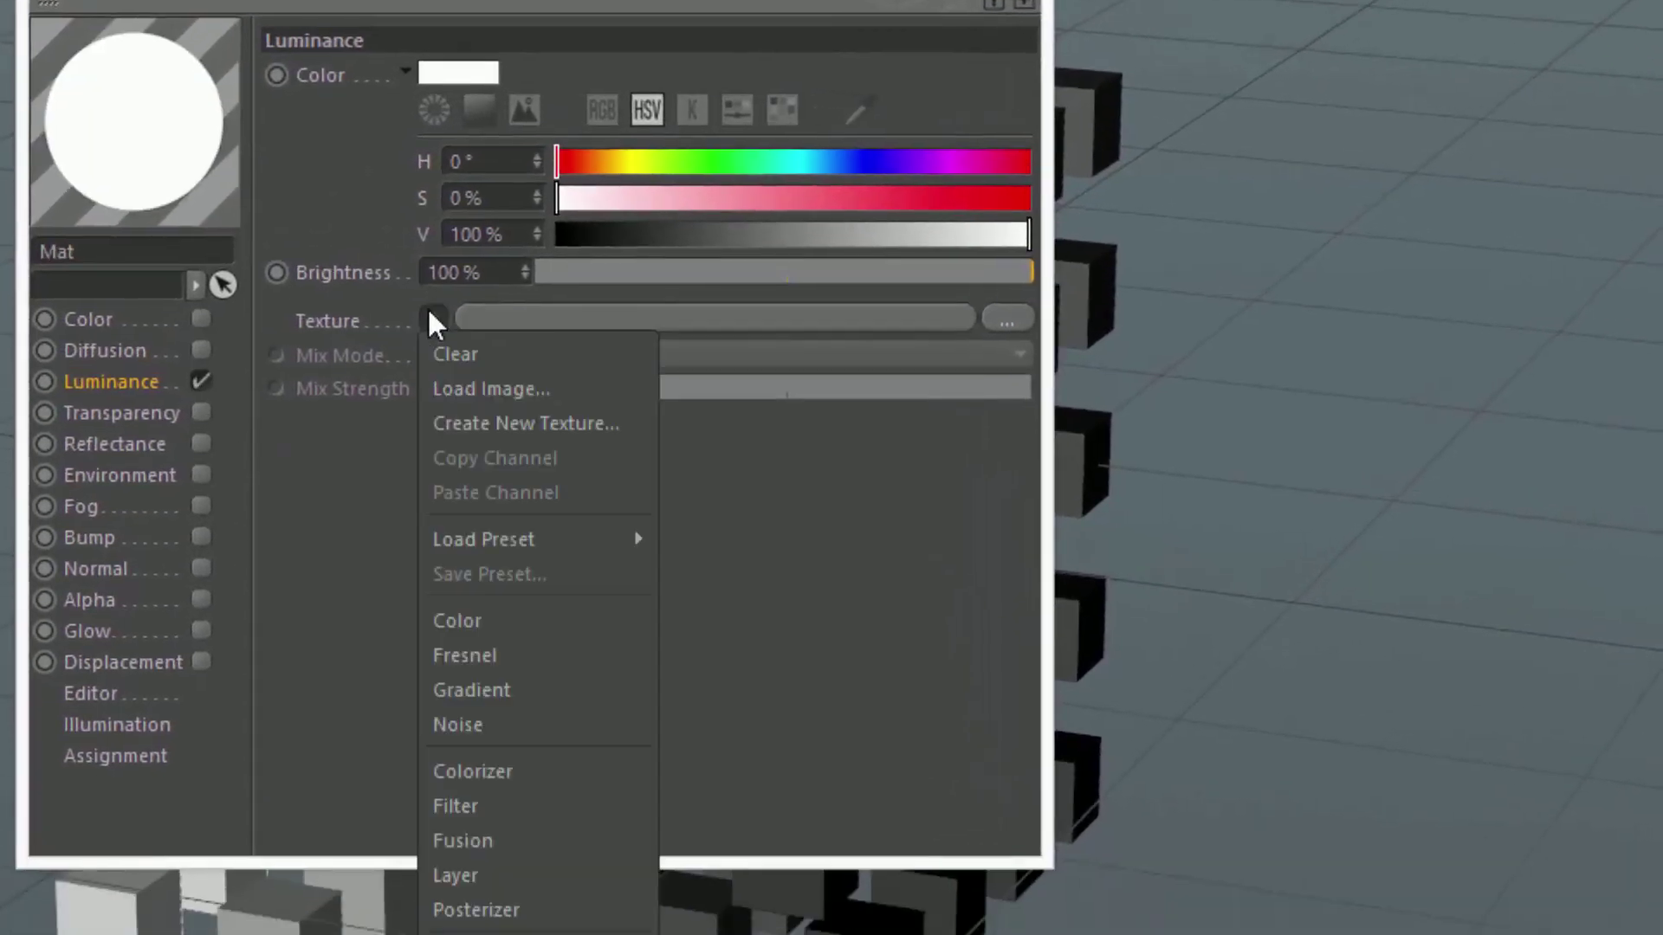
mouse_move(551, 714)
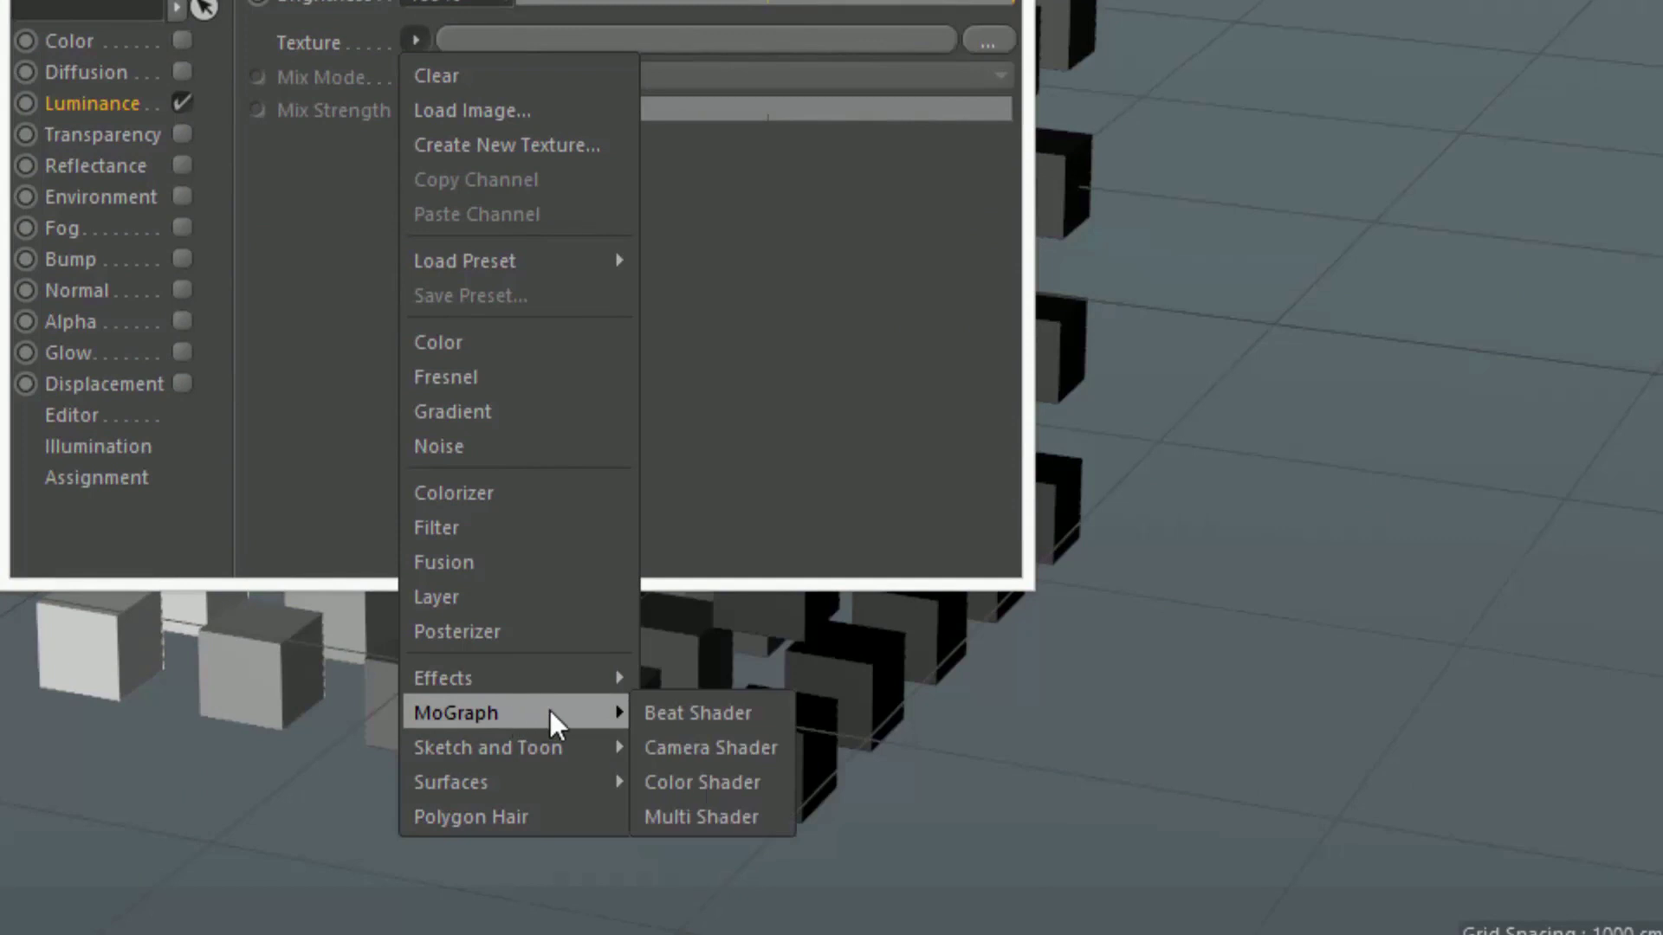
left_click(706, 782)
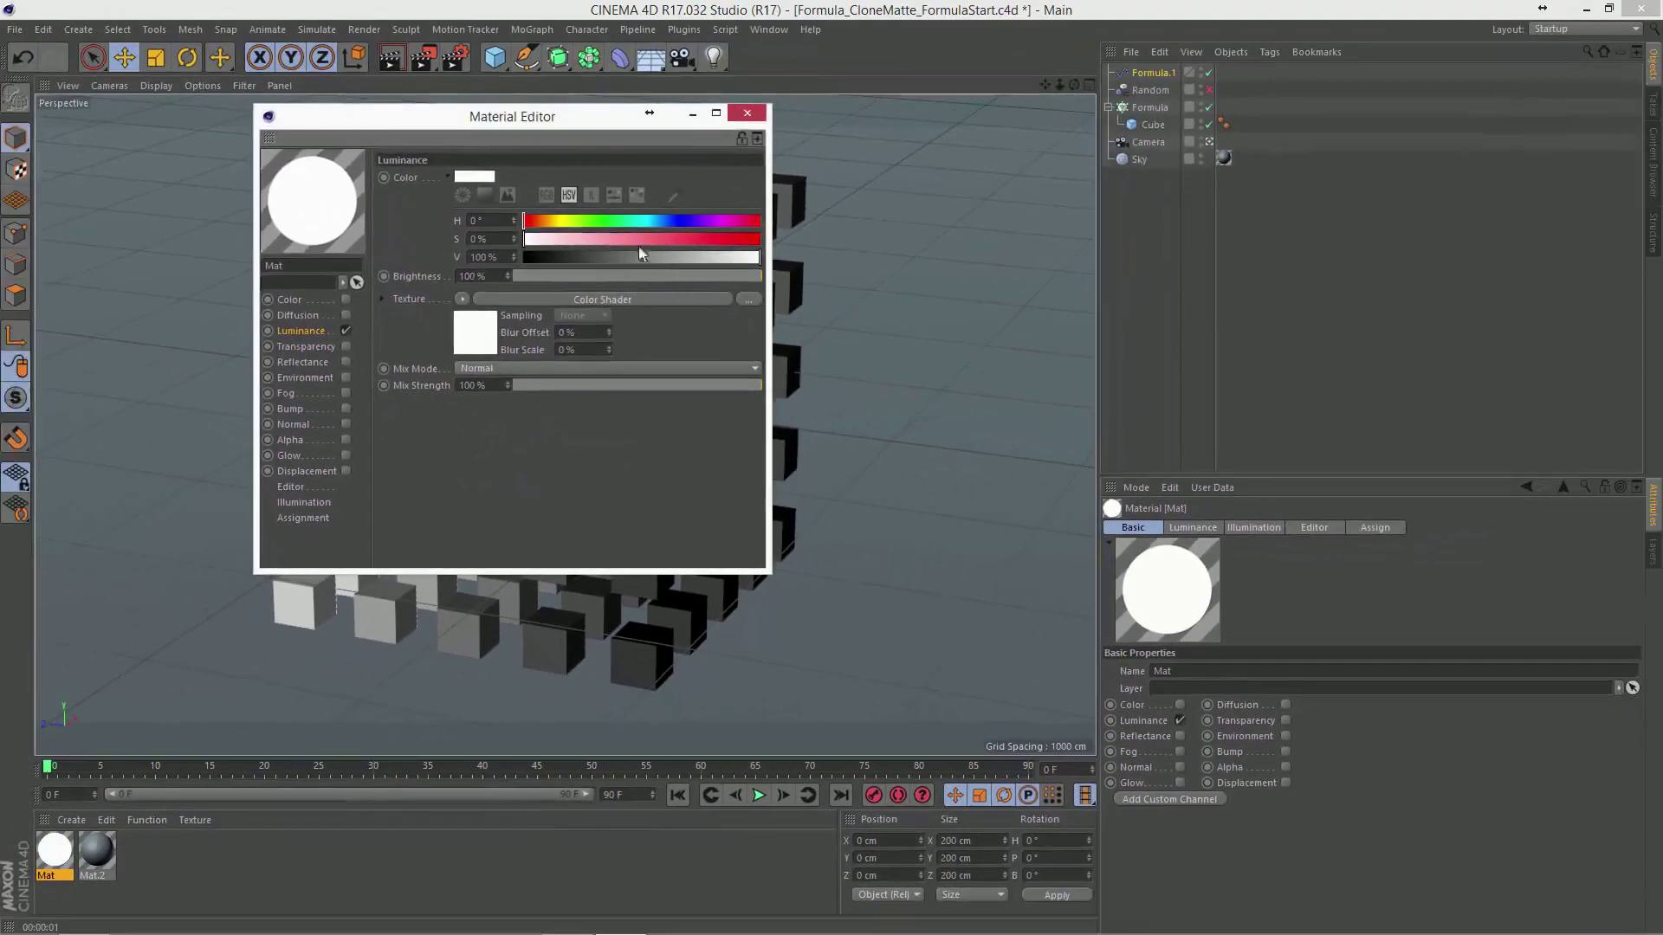
Step: Apply Mat to the cube cloner and expand Formula.1's Variables list
left_click(745, 114)
left_click_drag(66, 853, 1152, 107)
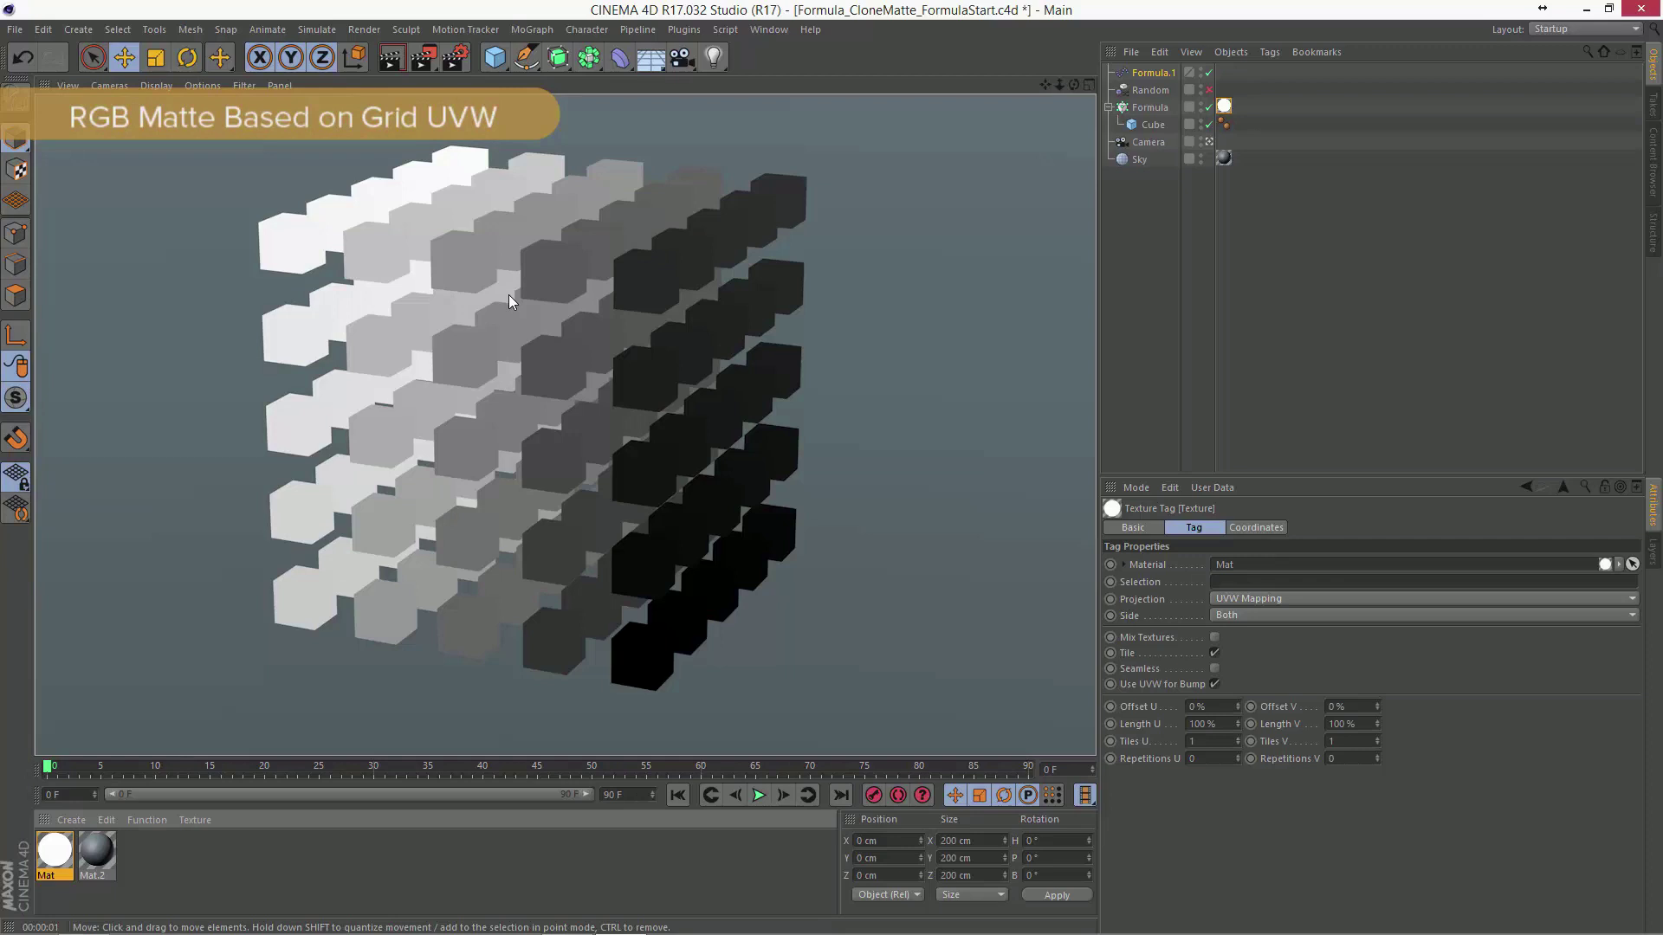
left_click(1152, 74)
left_click(1144, 640)
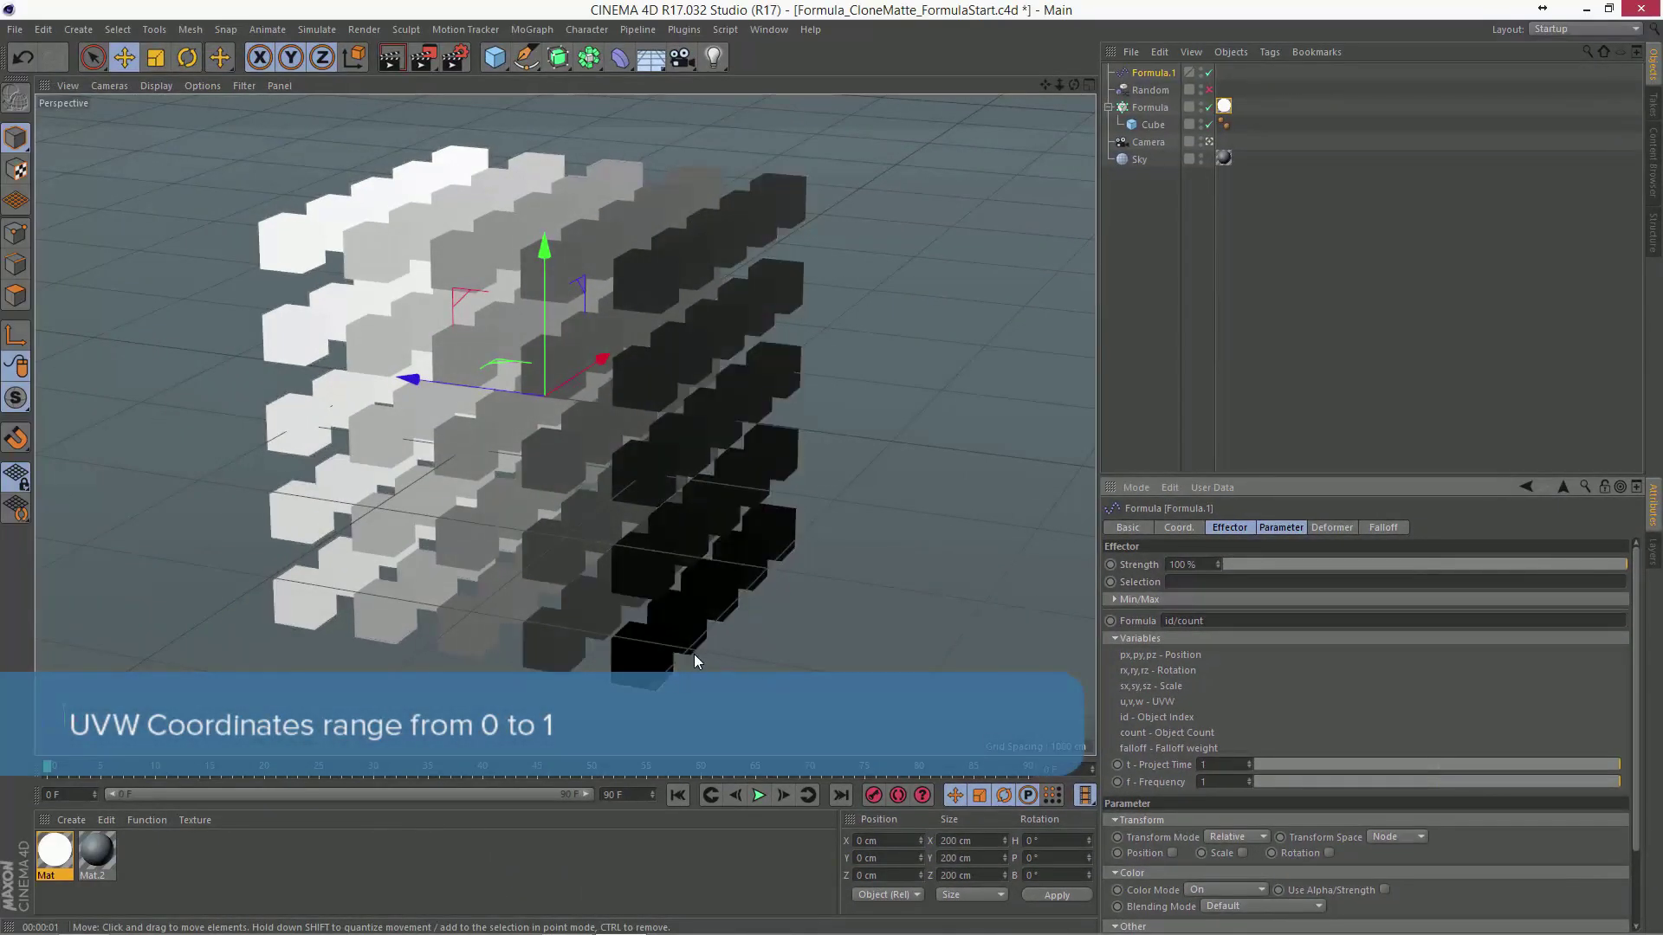
Step: Change Formula.1's formula to u so clones shade by UVW position
double_click(1183, 621)
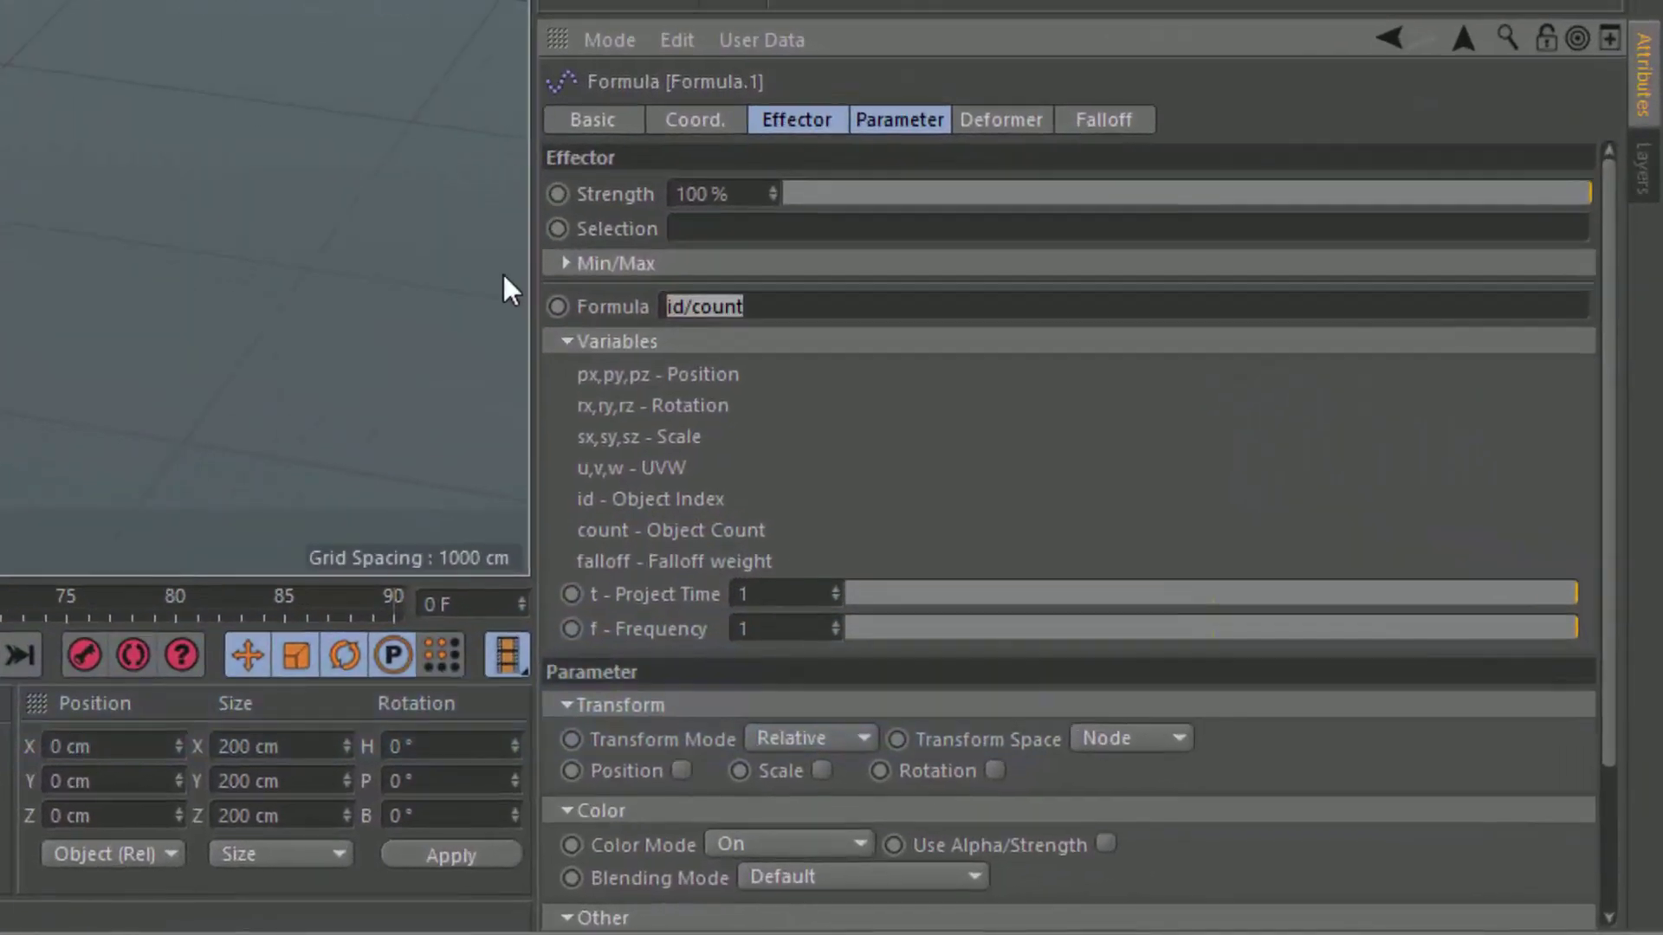
type("u")
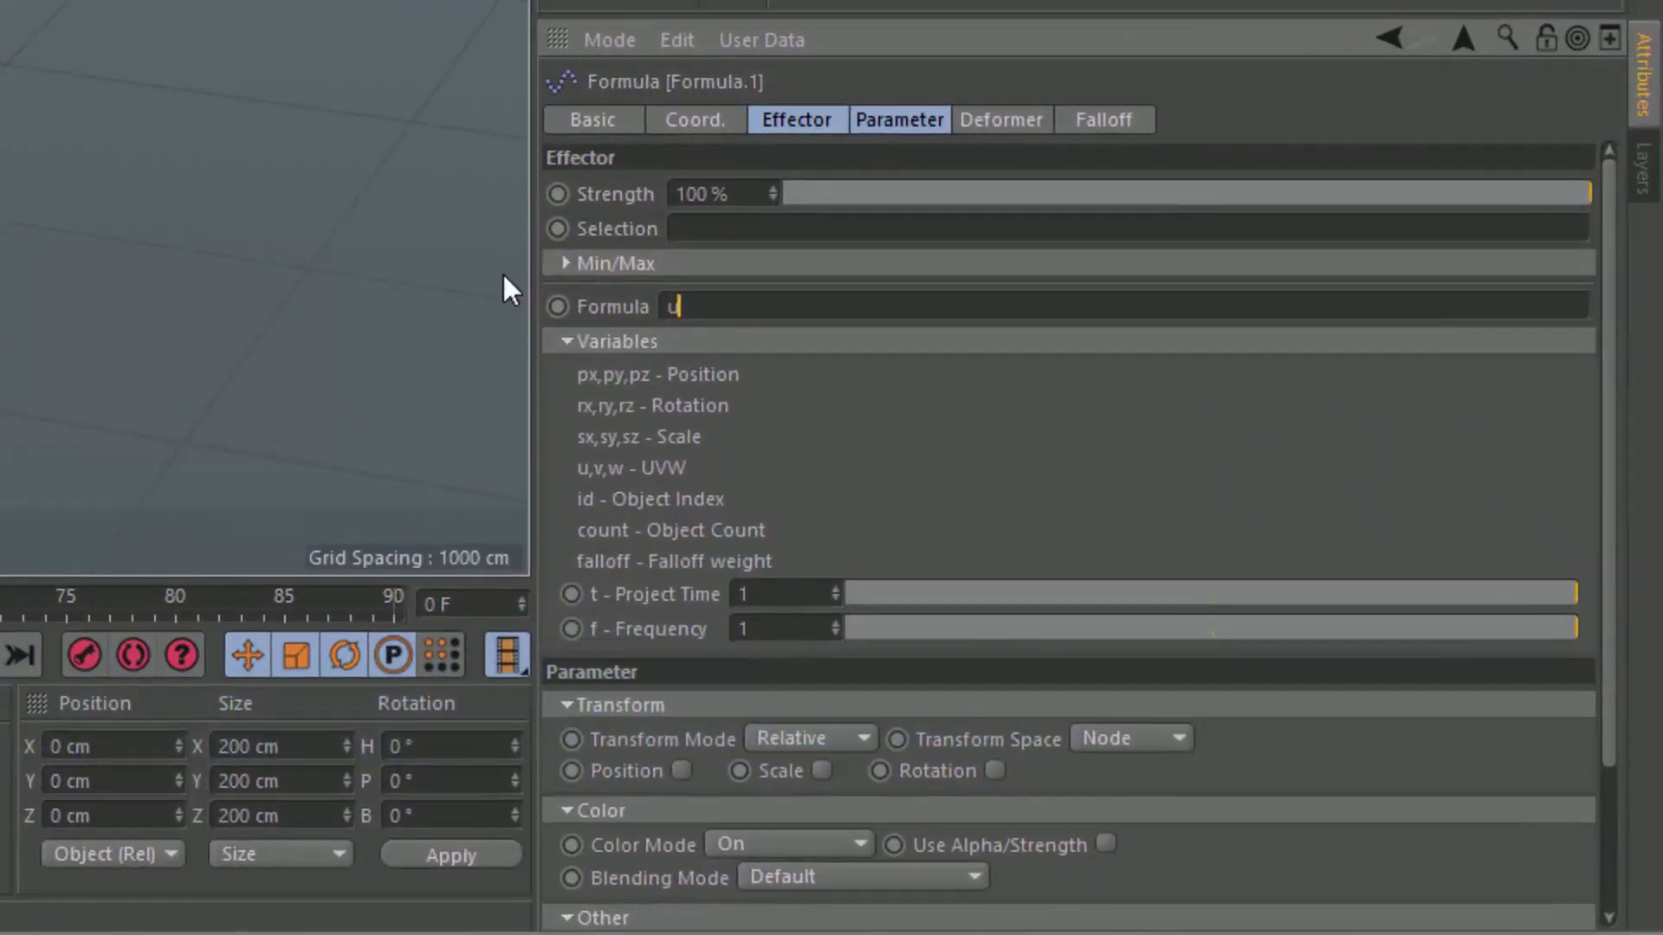
left_click(503, 272)
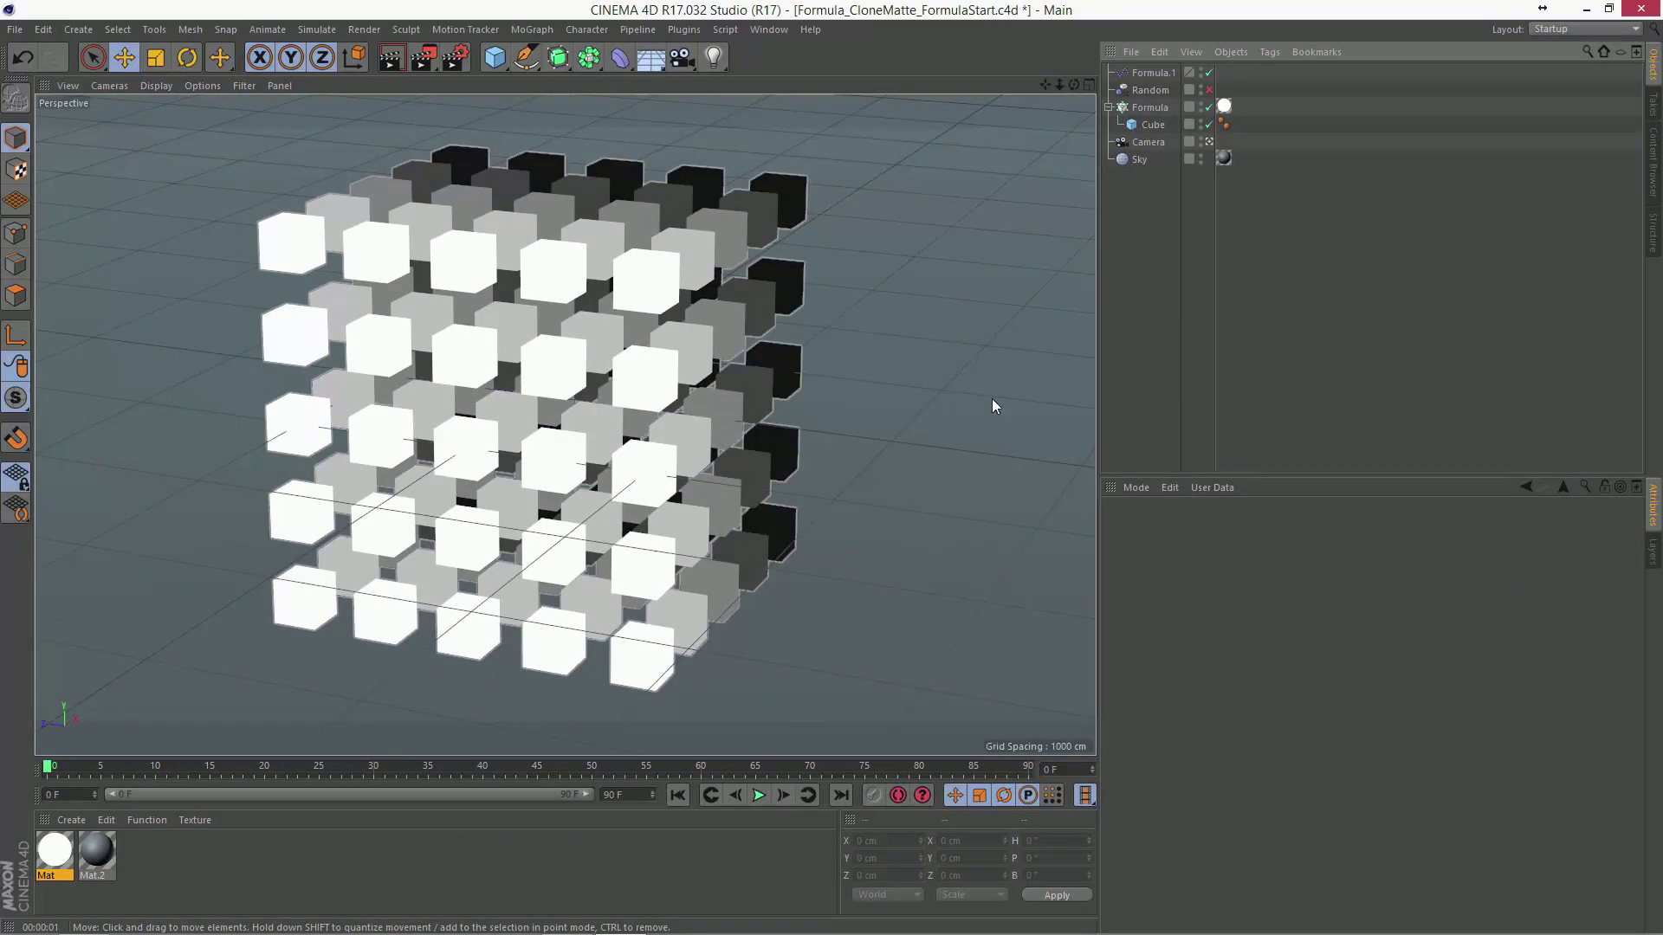
left_click(1152, 73)
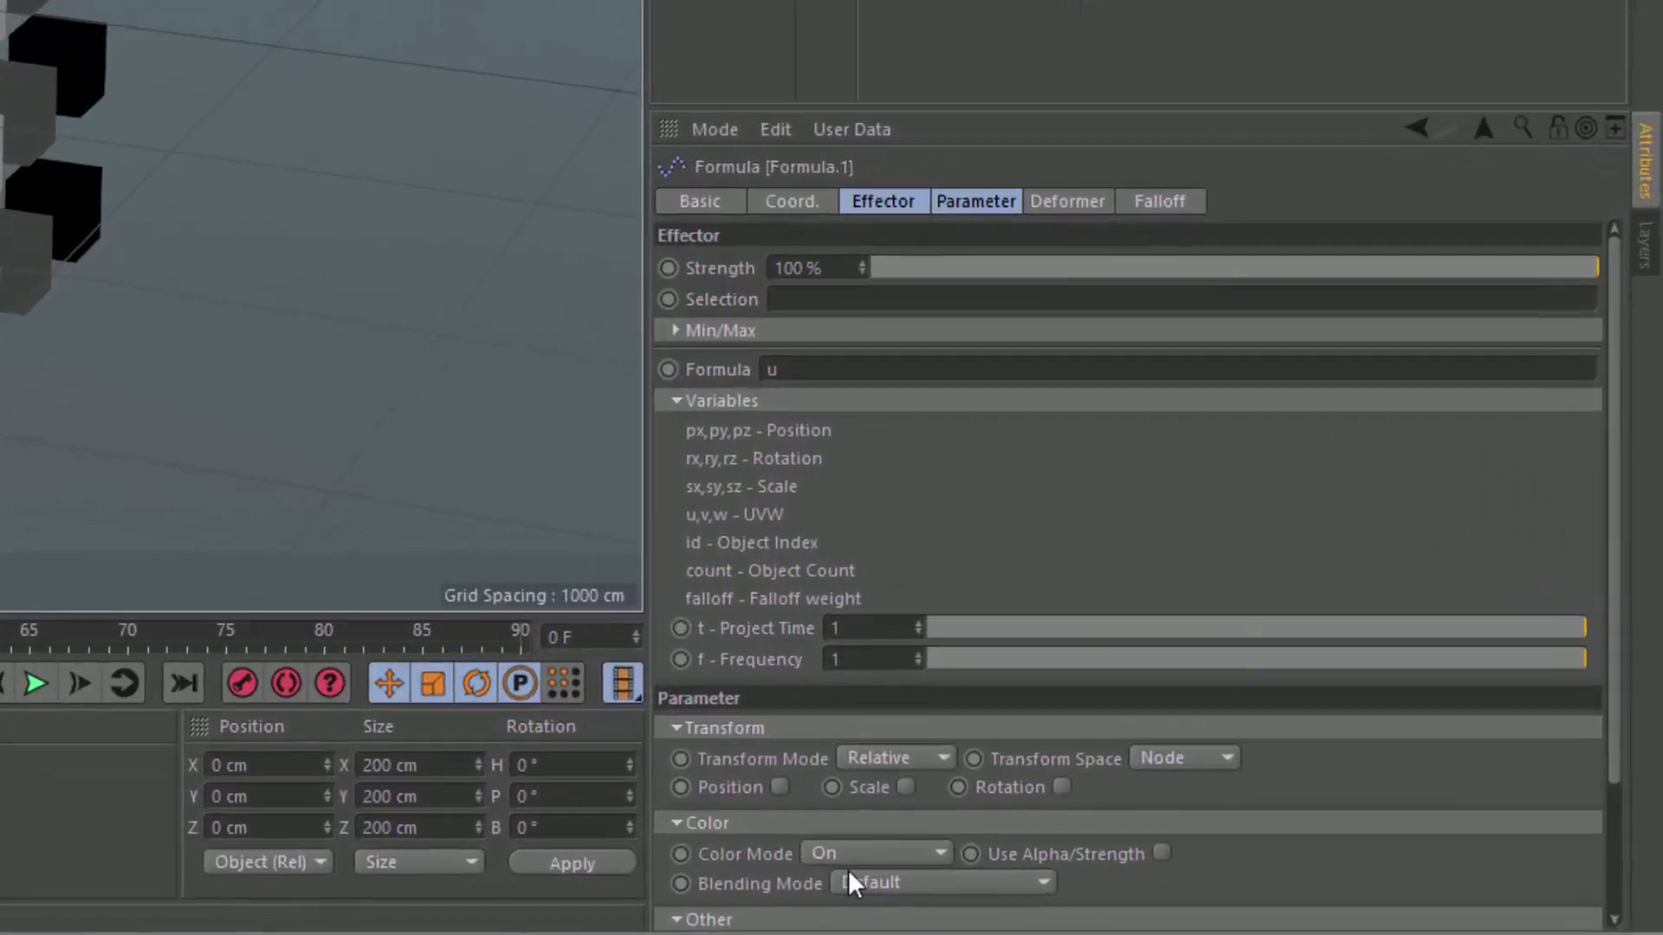
Step: Set Formula.1's Color Mode to User Defined with RGB colour 255, 0, 0
left_click(1212, 891)
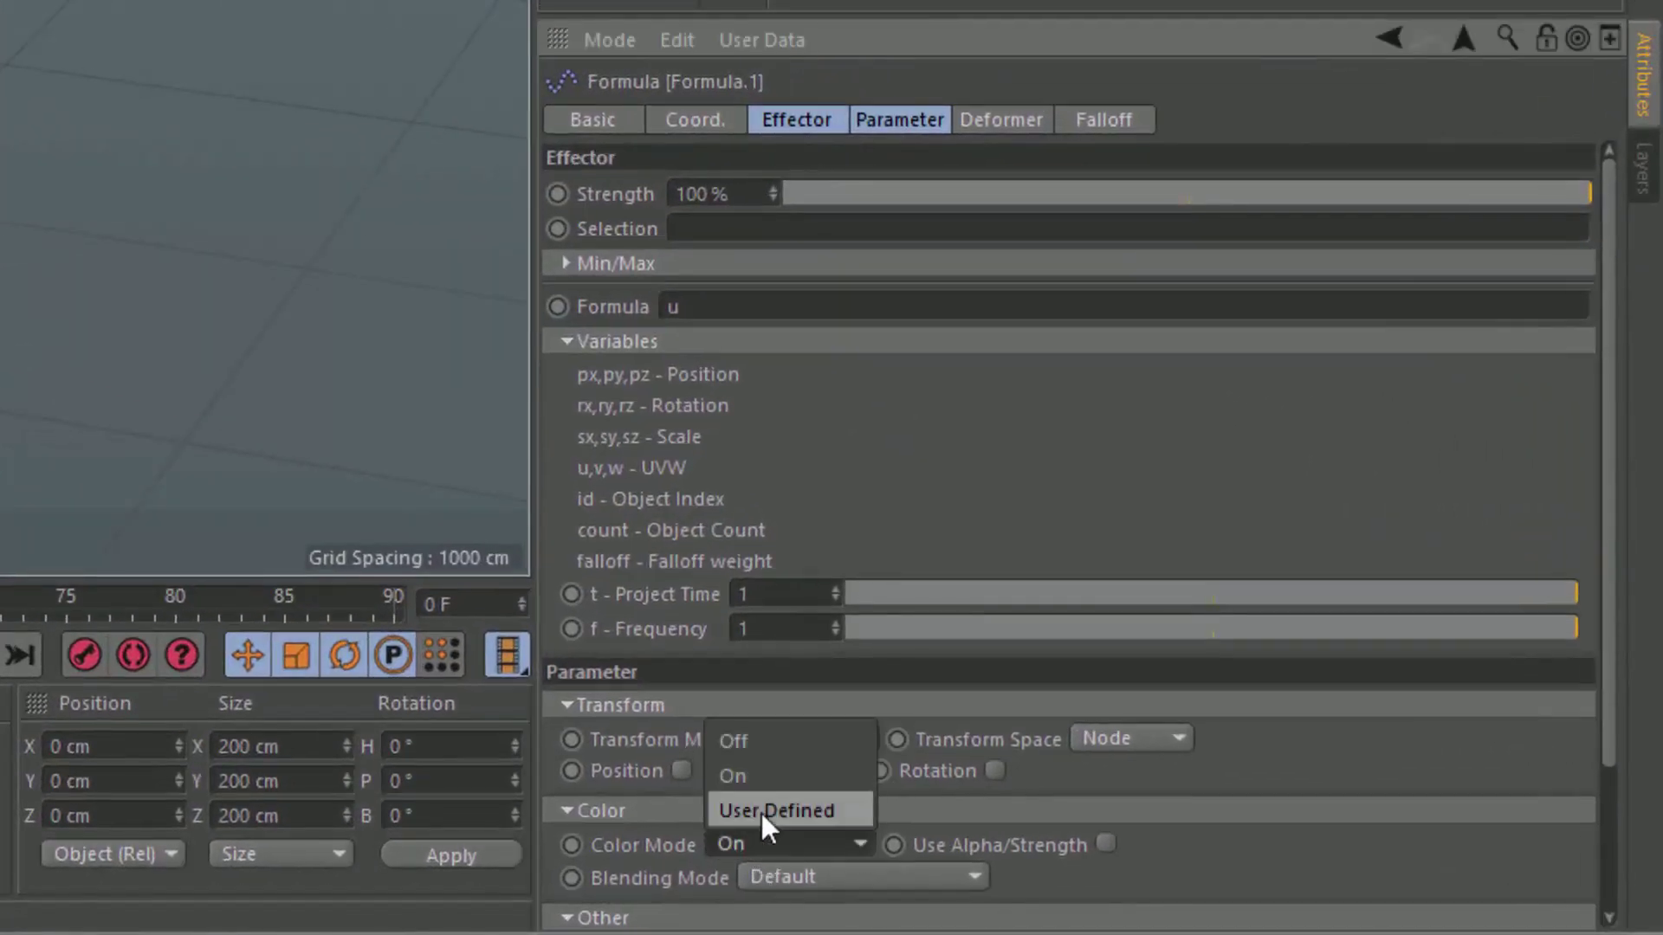
left_click(762, 811)
scroll(1557, 814, "down", 5)
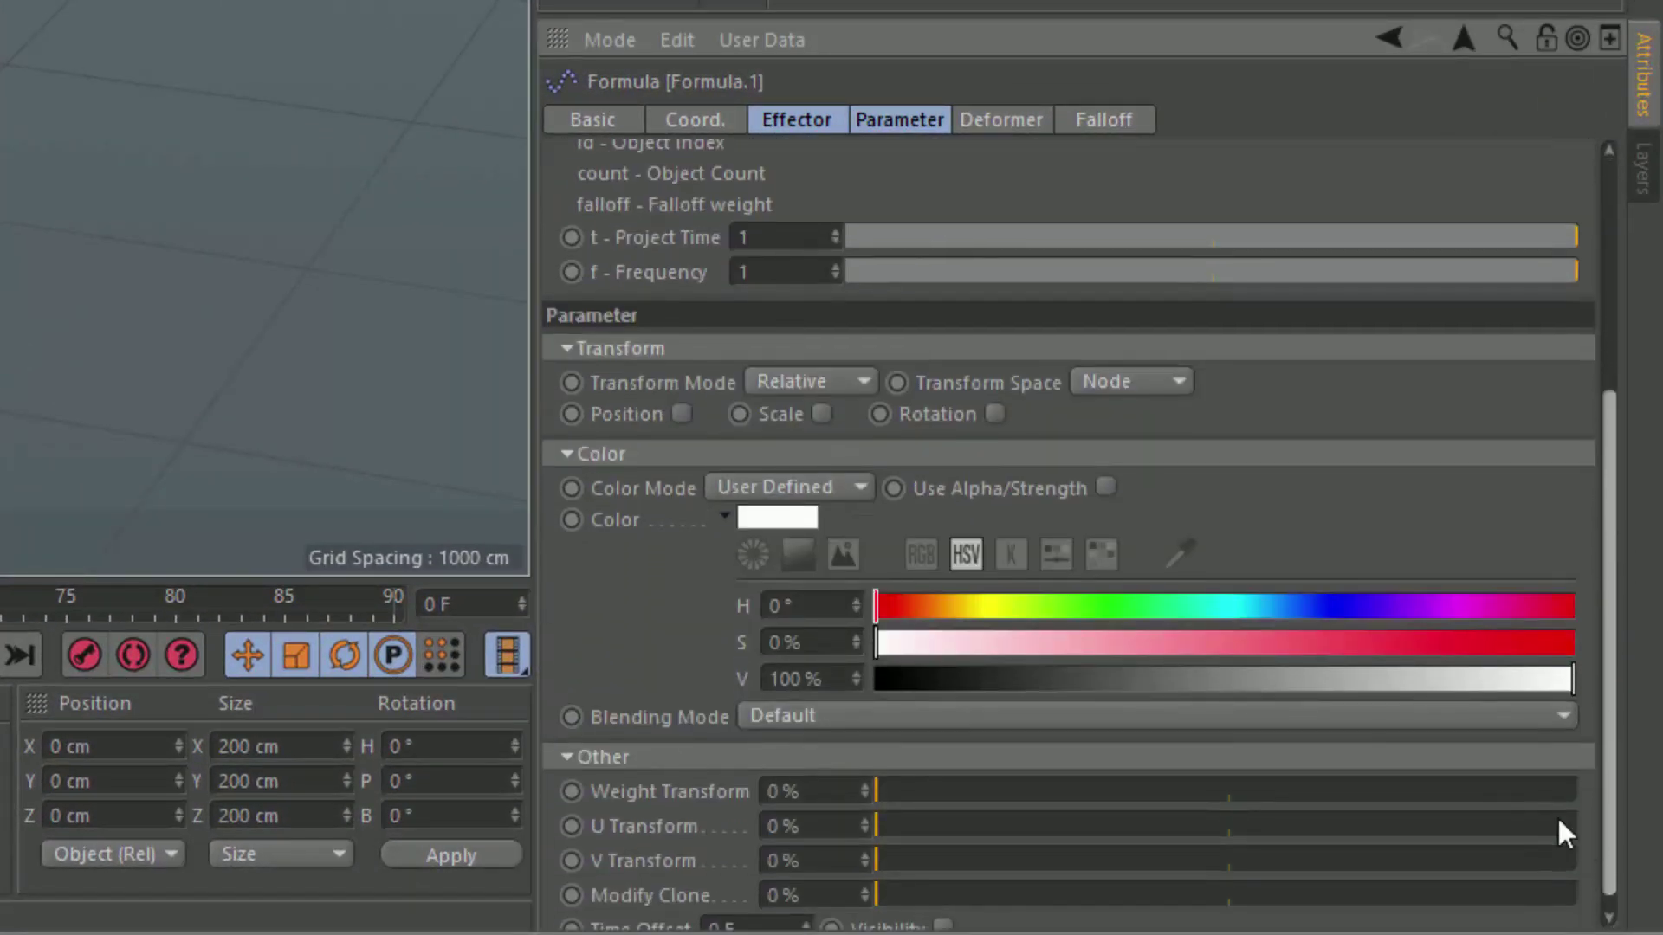
left_click(923, 556)
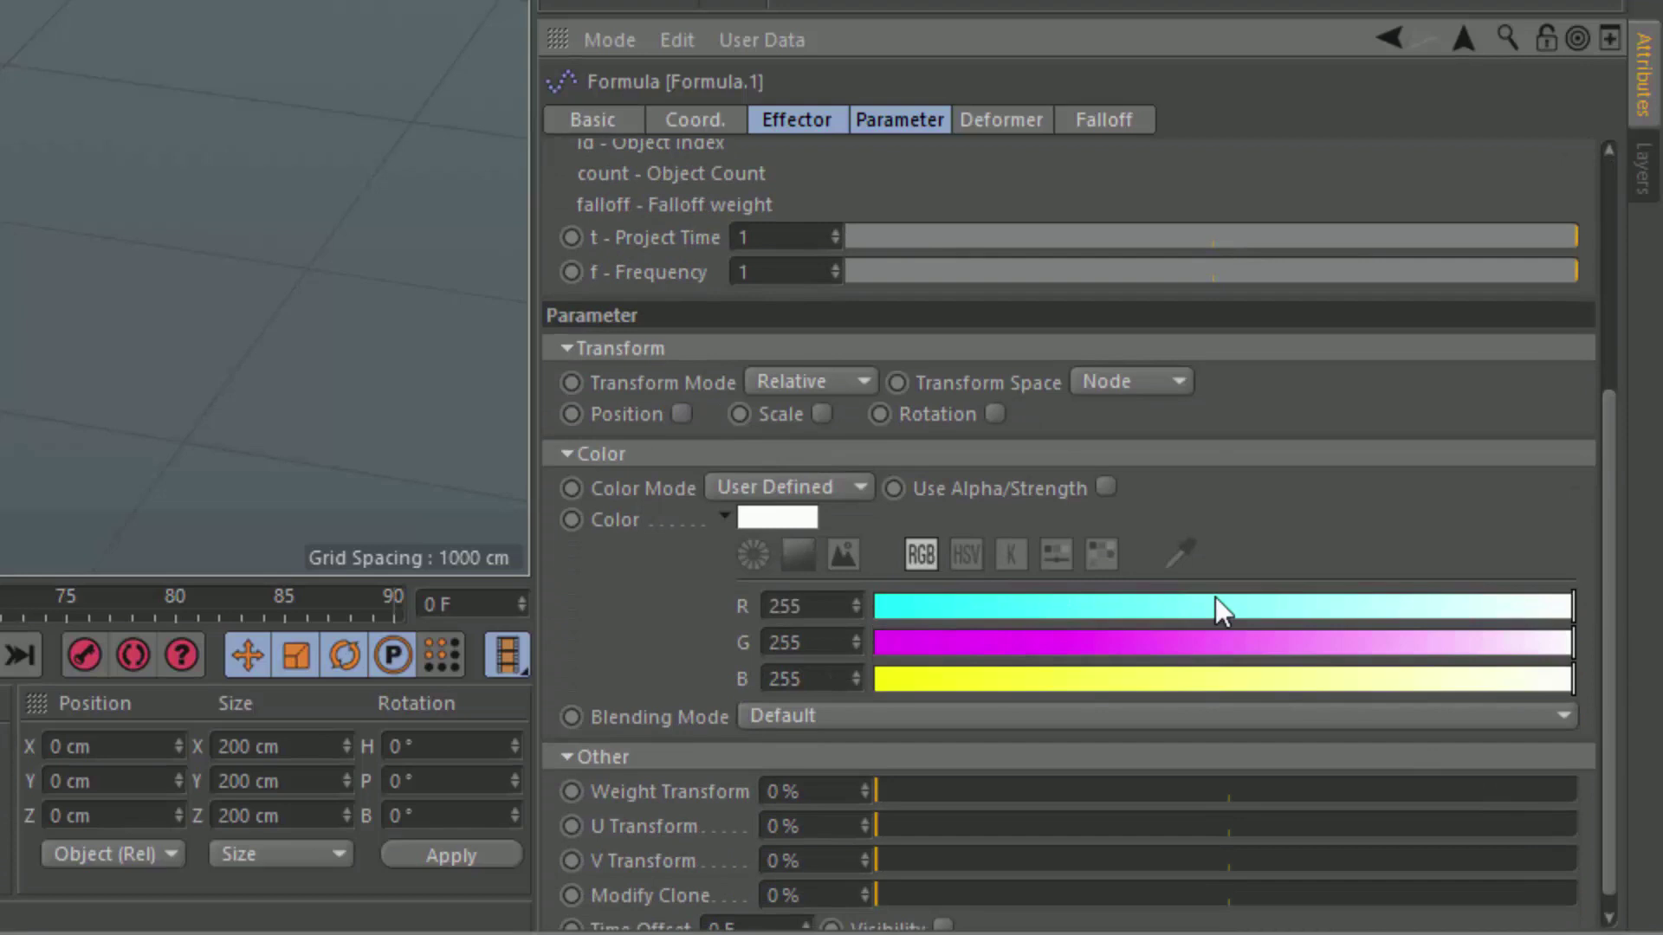
left_click_drag(1217, 605, 833, 642)
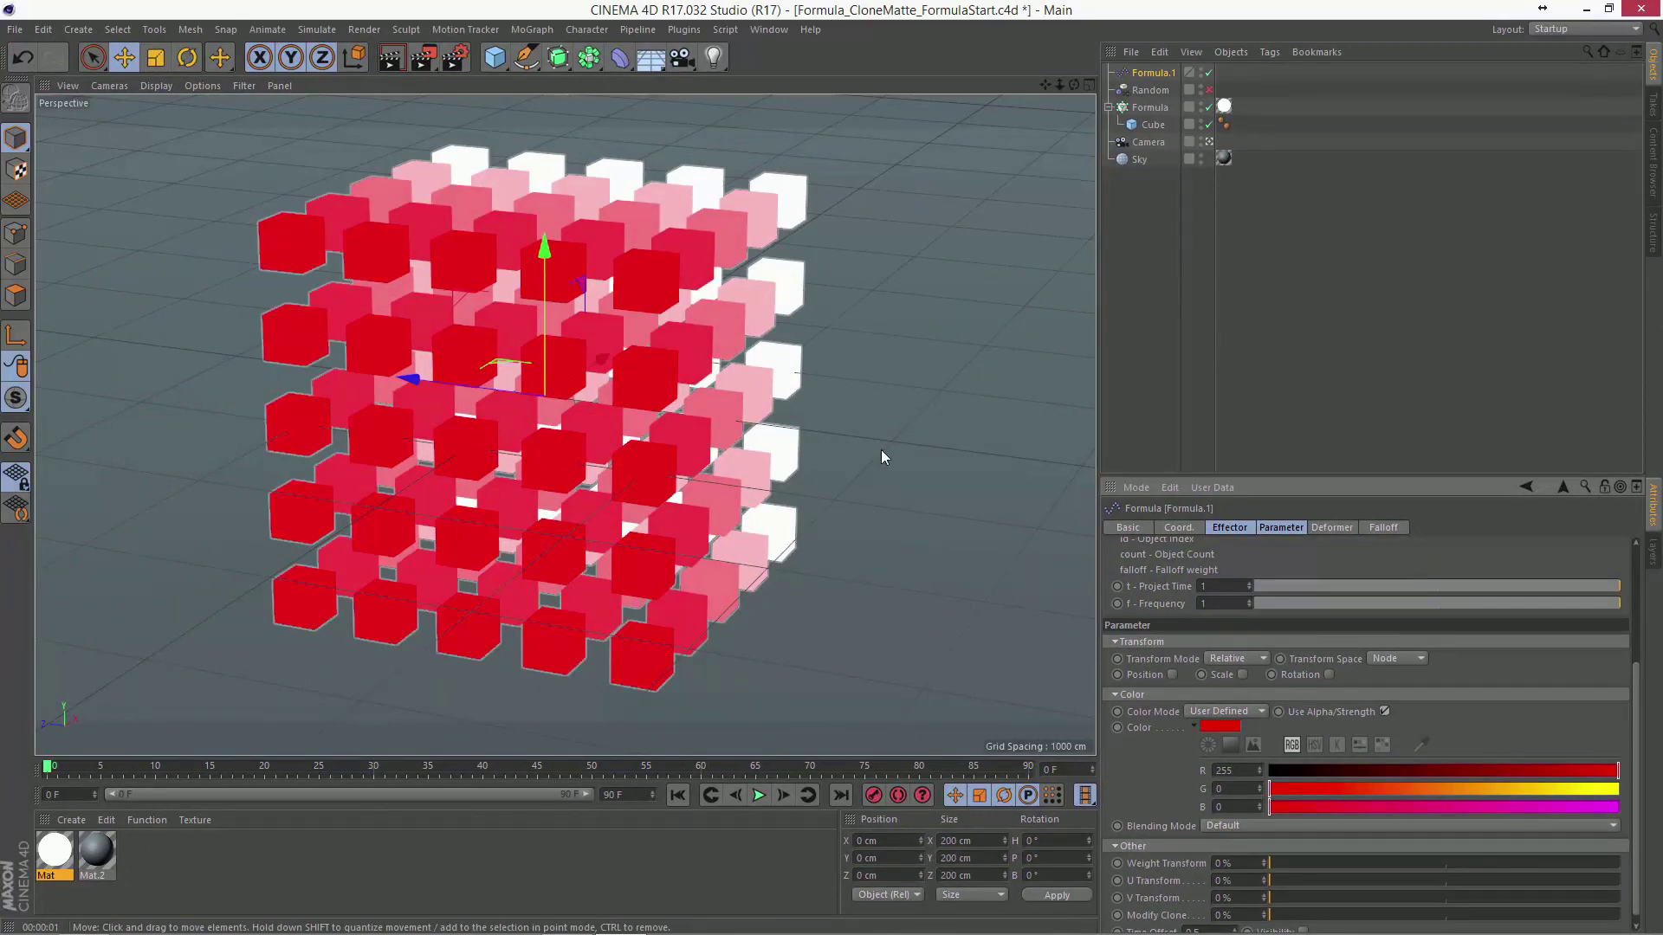
Step: Set the Formula cloner's base clone colour to black (Color V at 0%)
left_click(1149, 108)
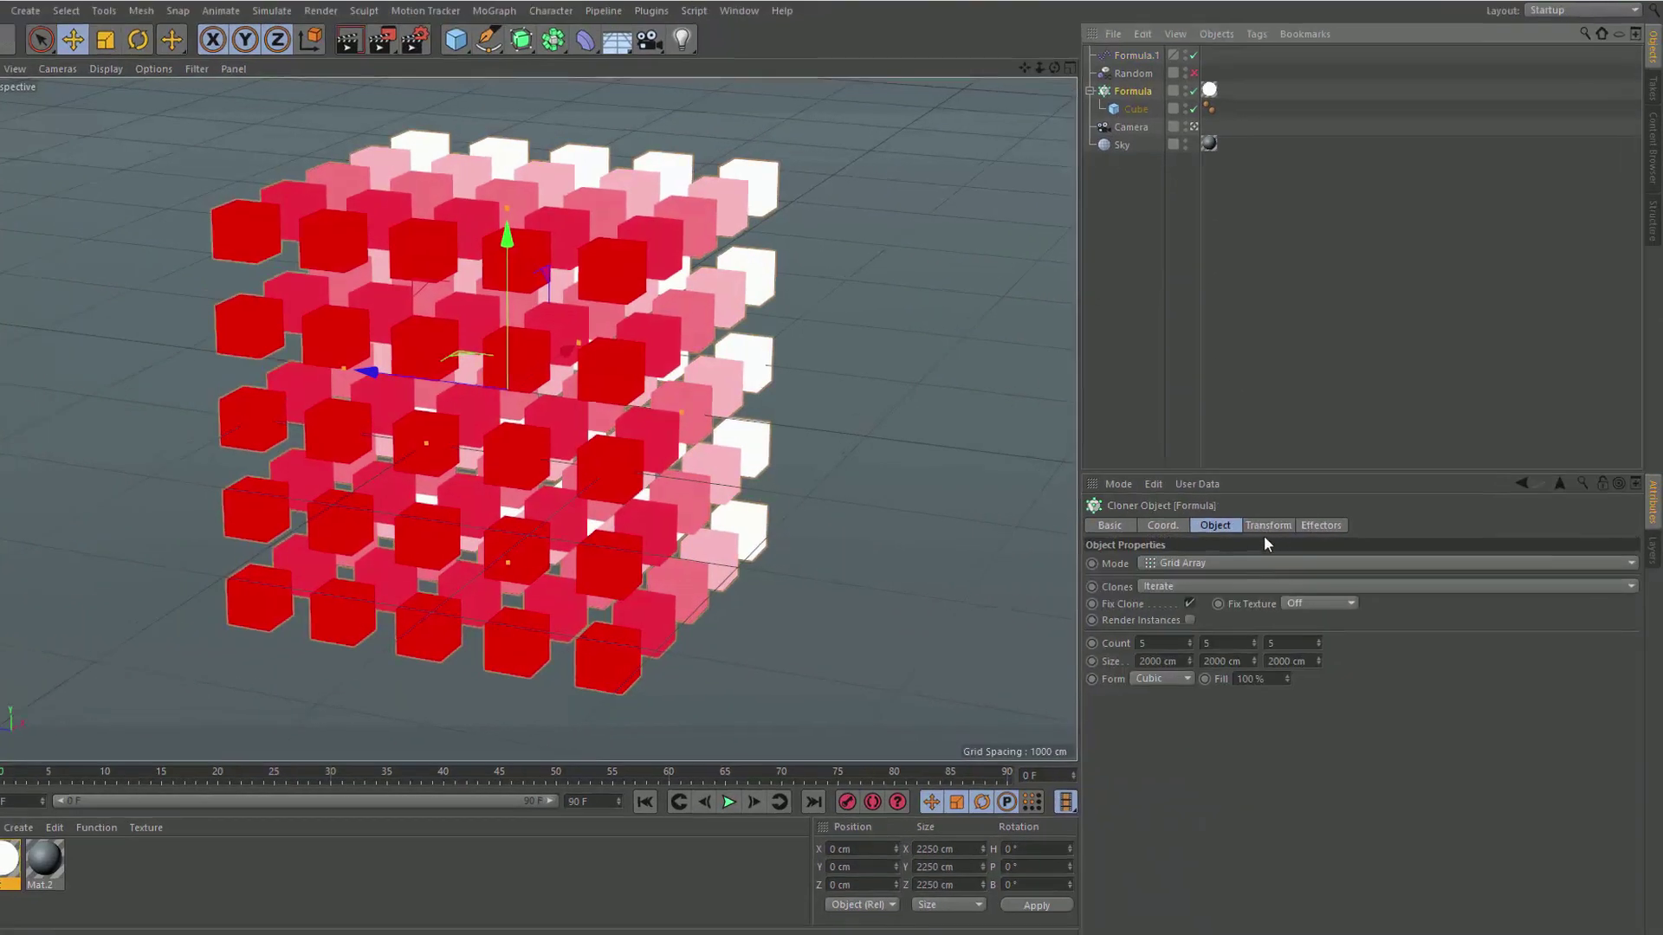
left_click(1273, 530)
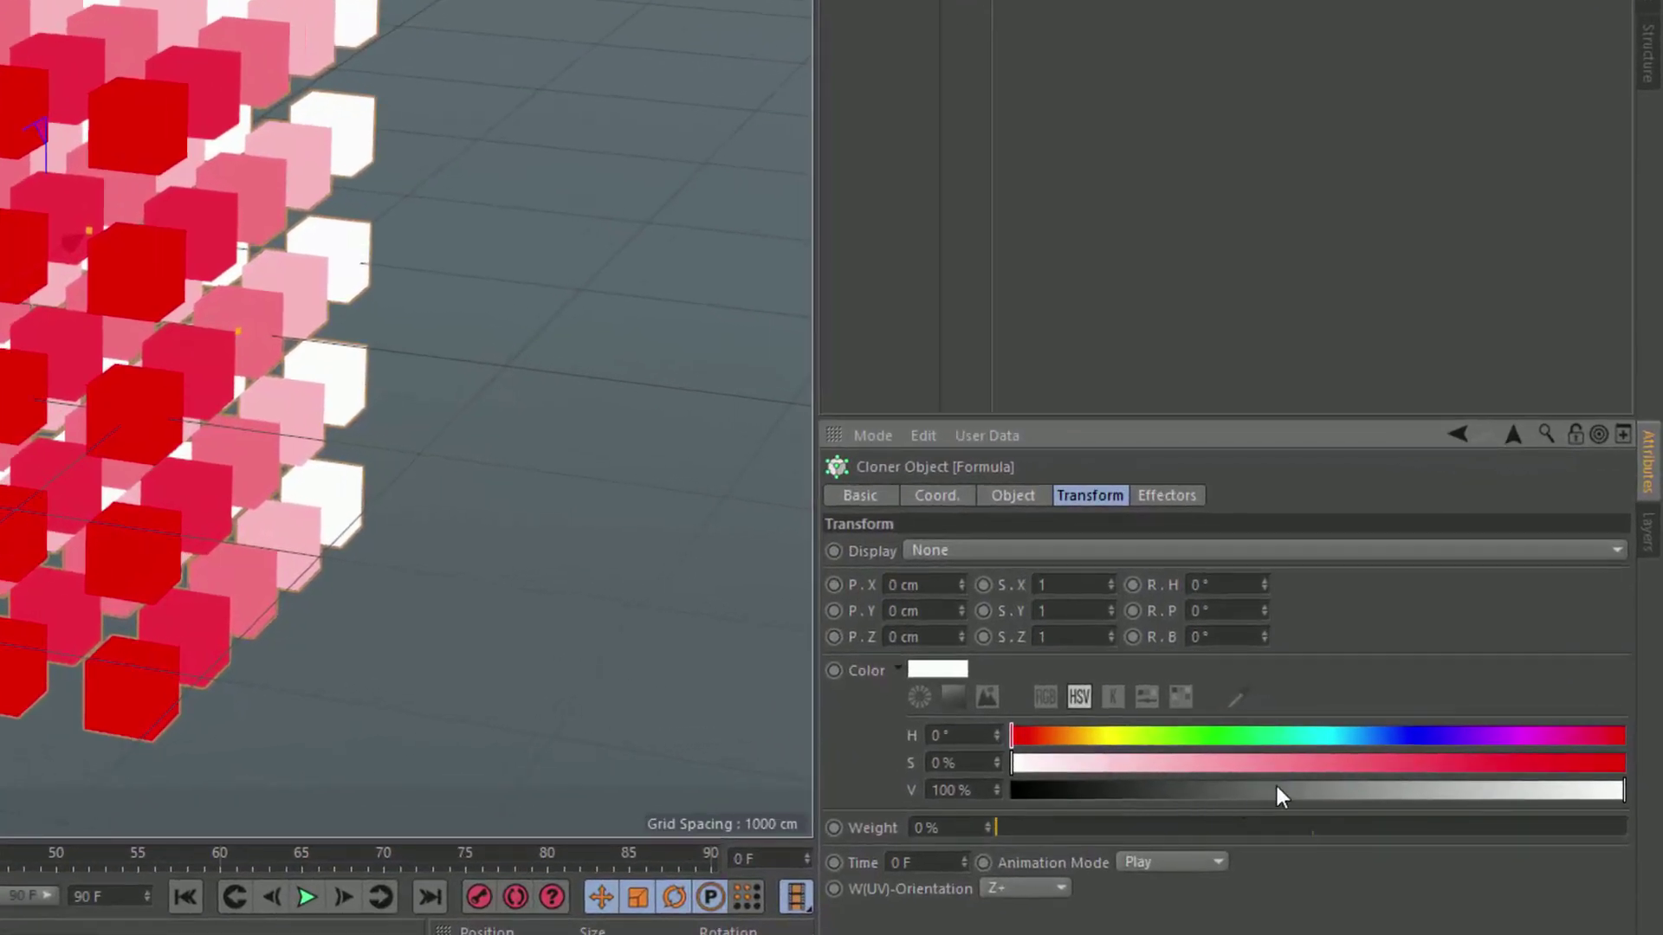
left_click_drag(1275, 795, 965, 802)
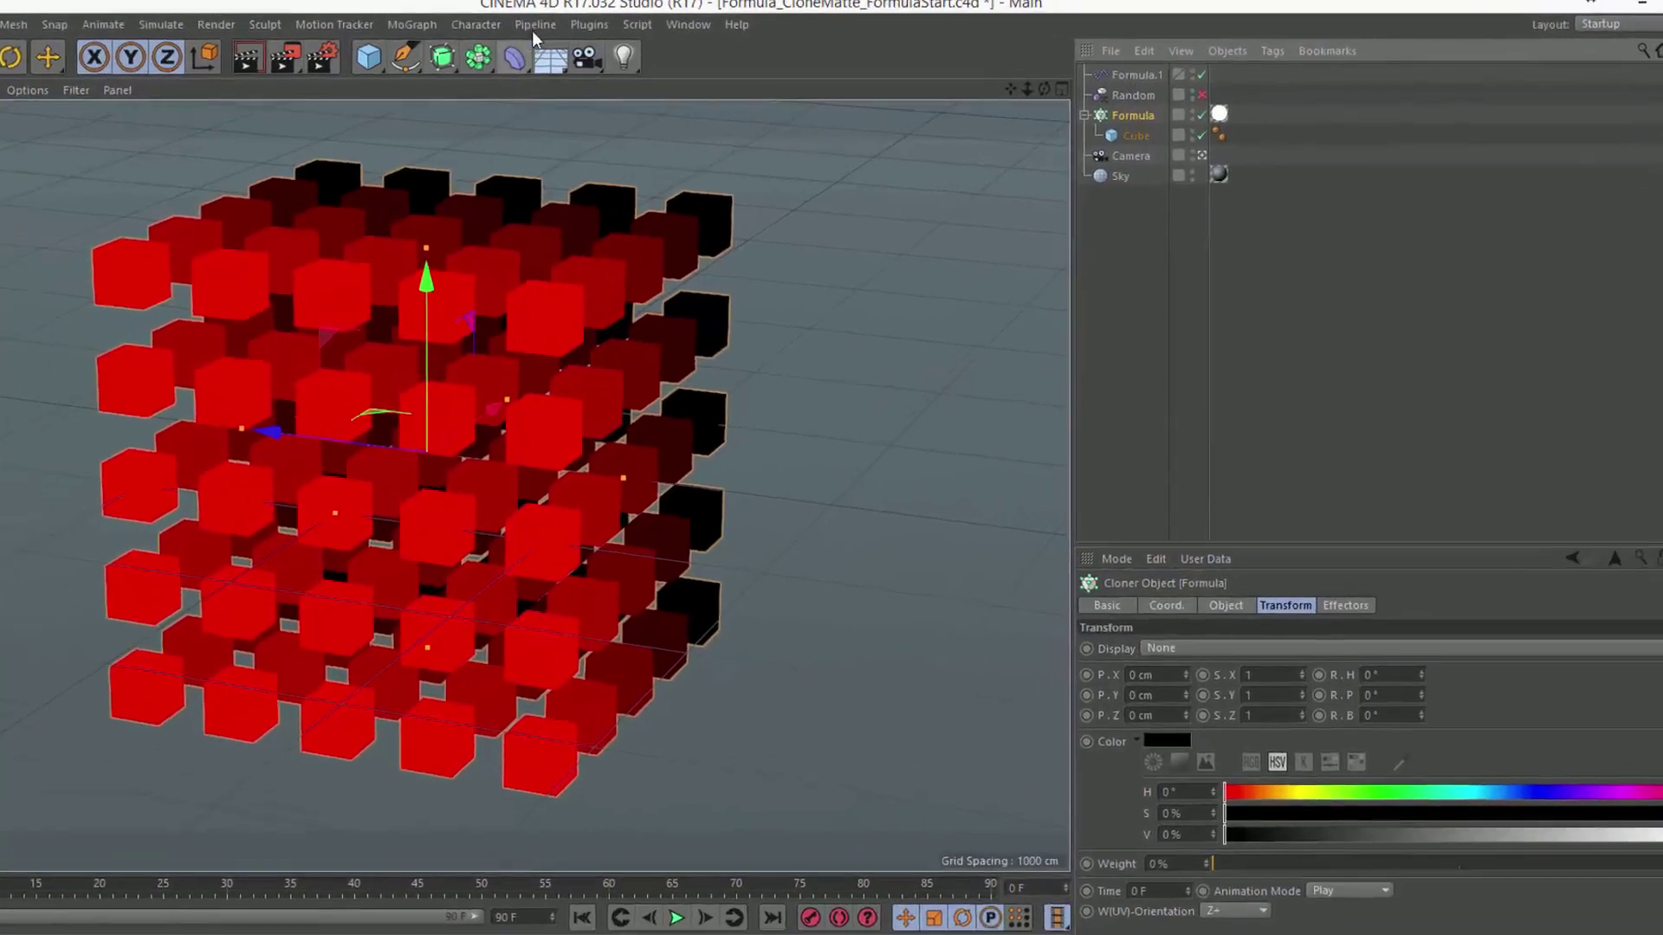
Step: Add a second Formula effector, Formula.2, with formula v
left_click(586, 29)
mouse_move(544, 33)
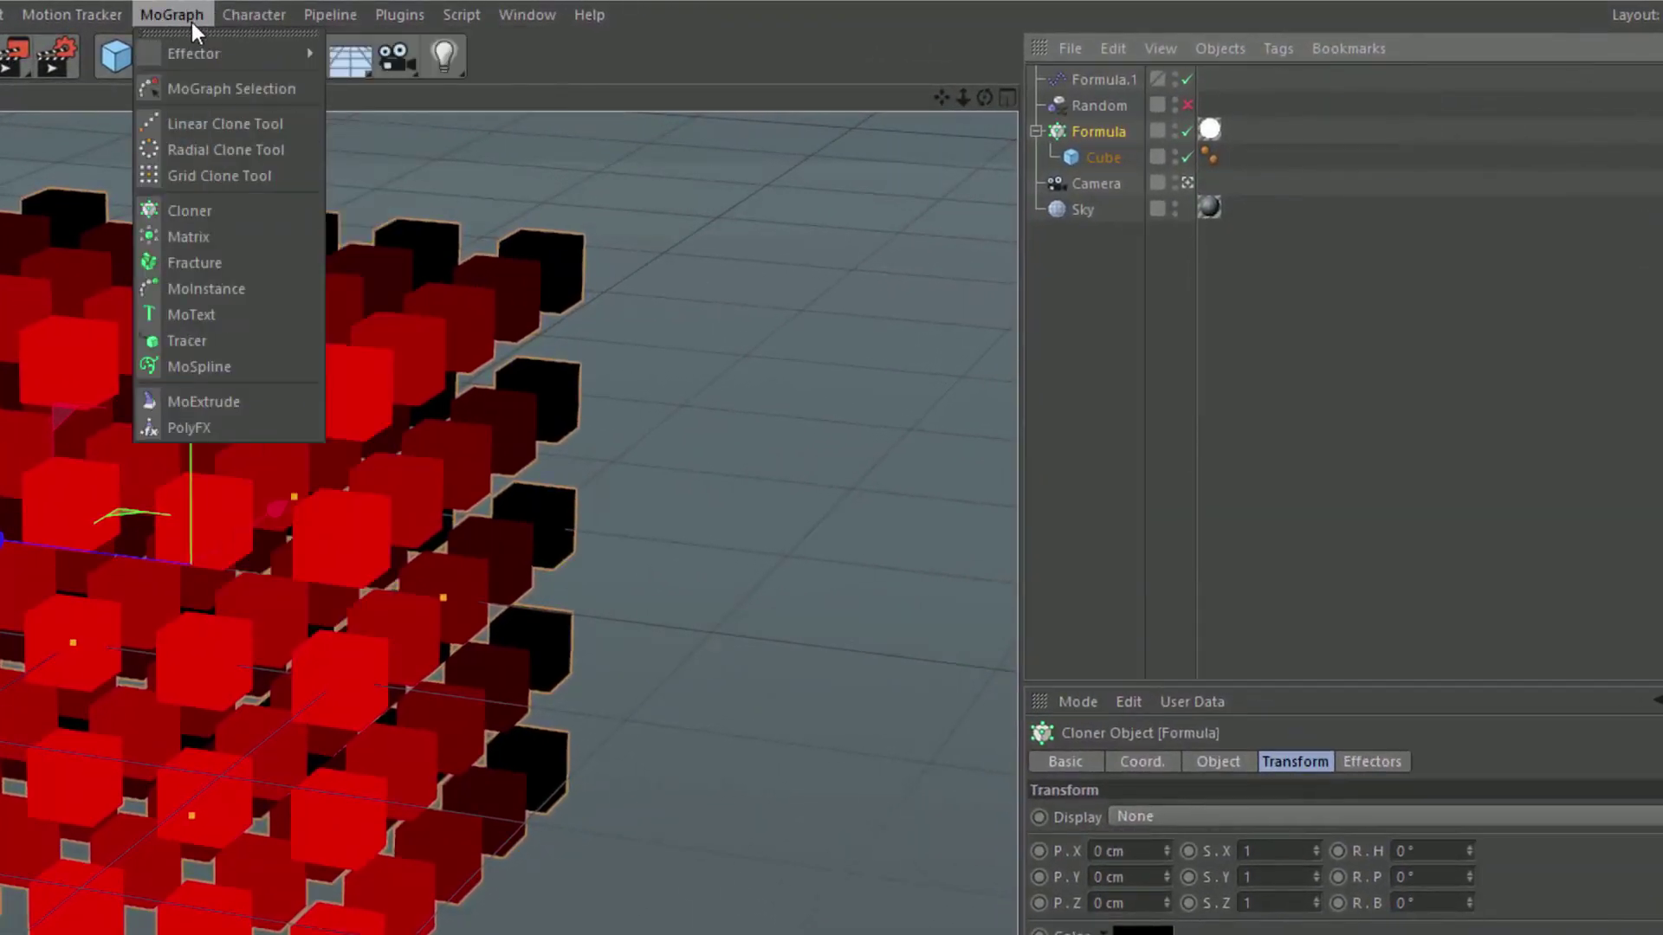
mouse_move(209, 50)
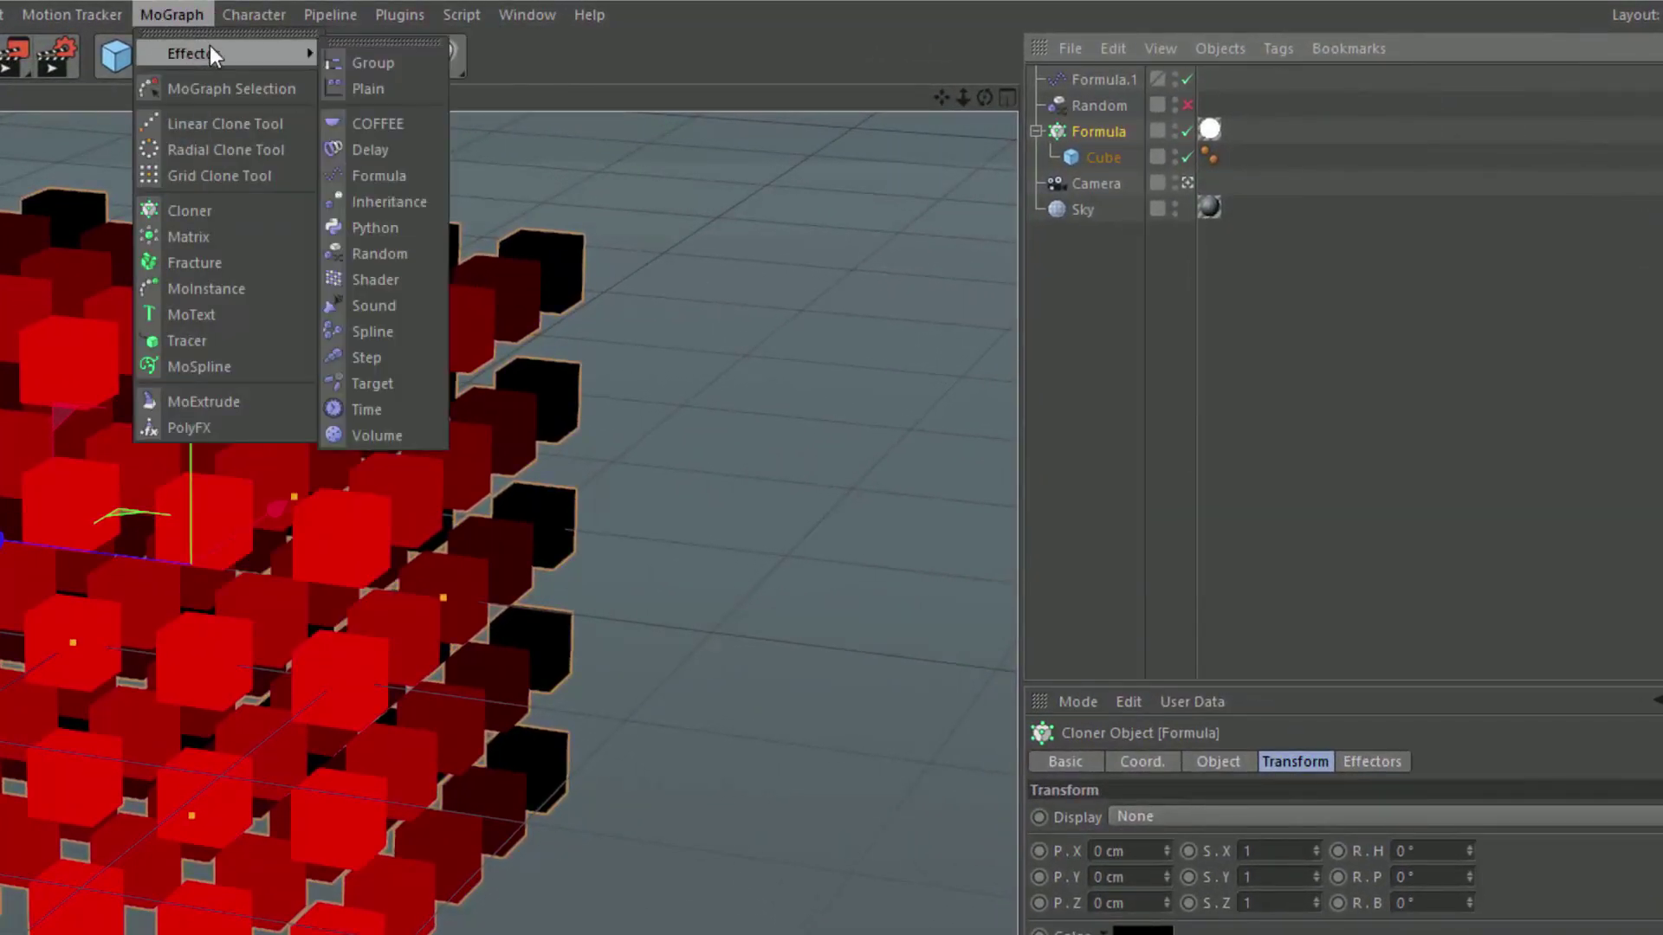
left_click(381, 176)
left_click_drag(1308, 902, 990, 880)
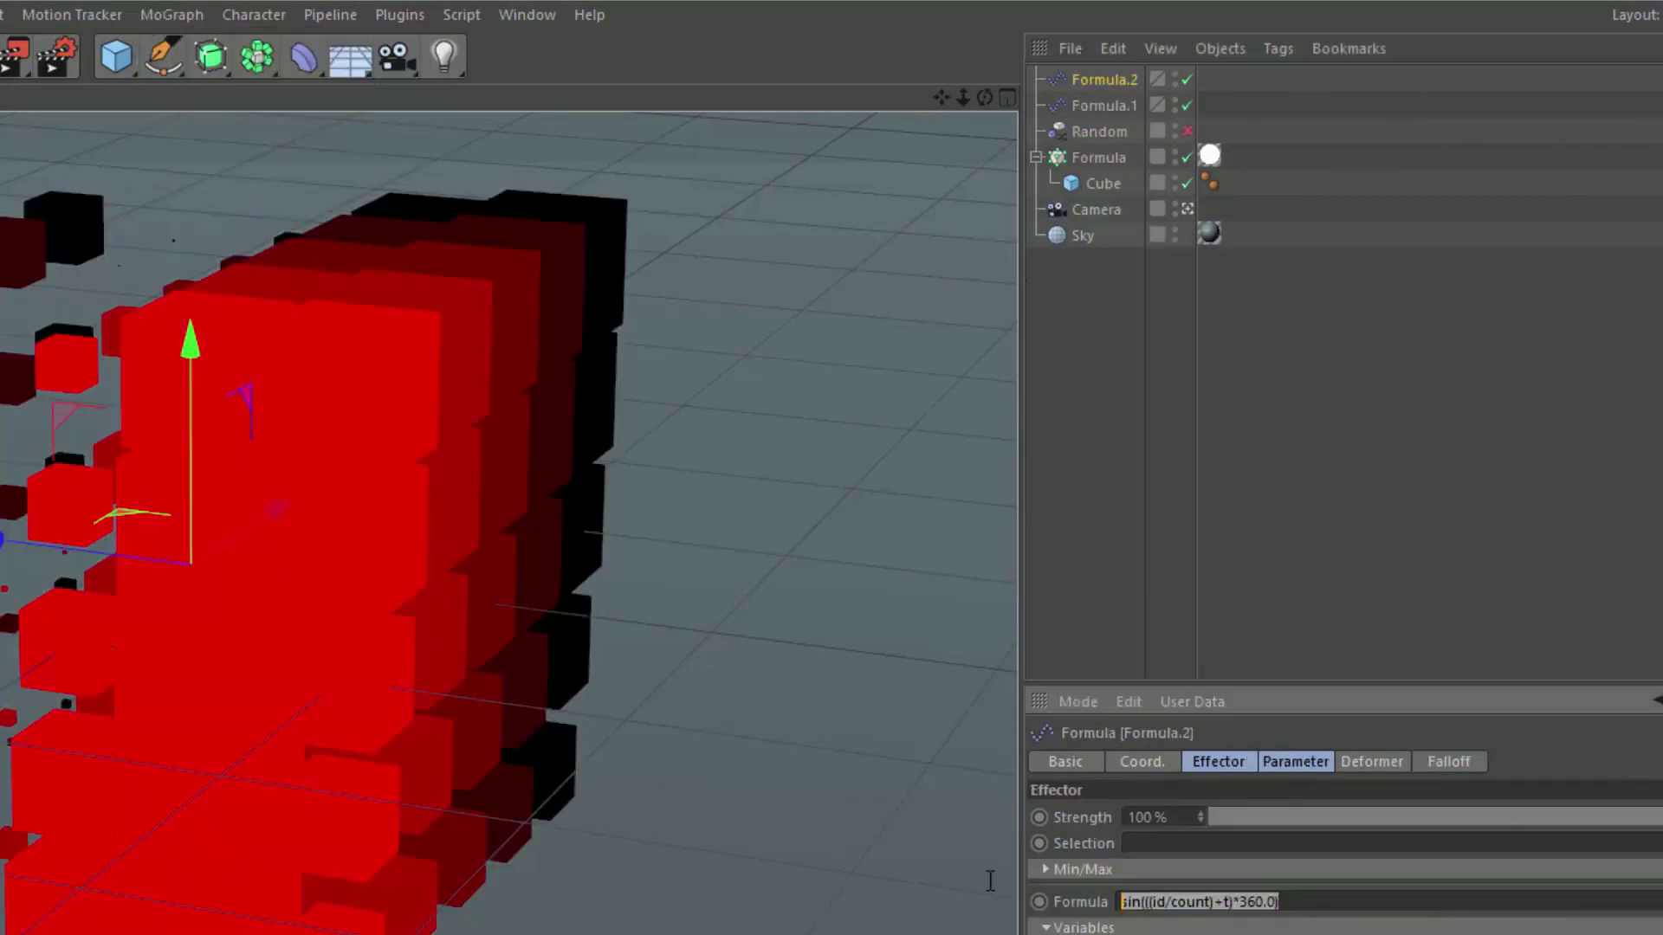
type("v")
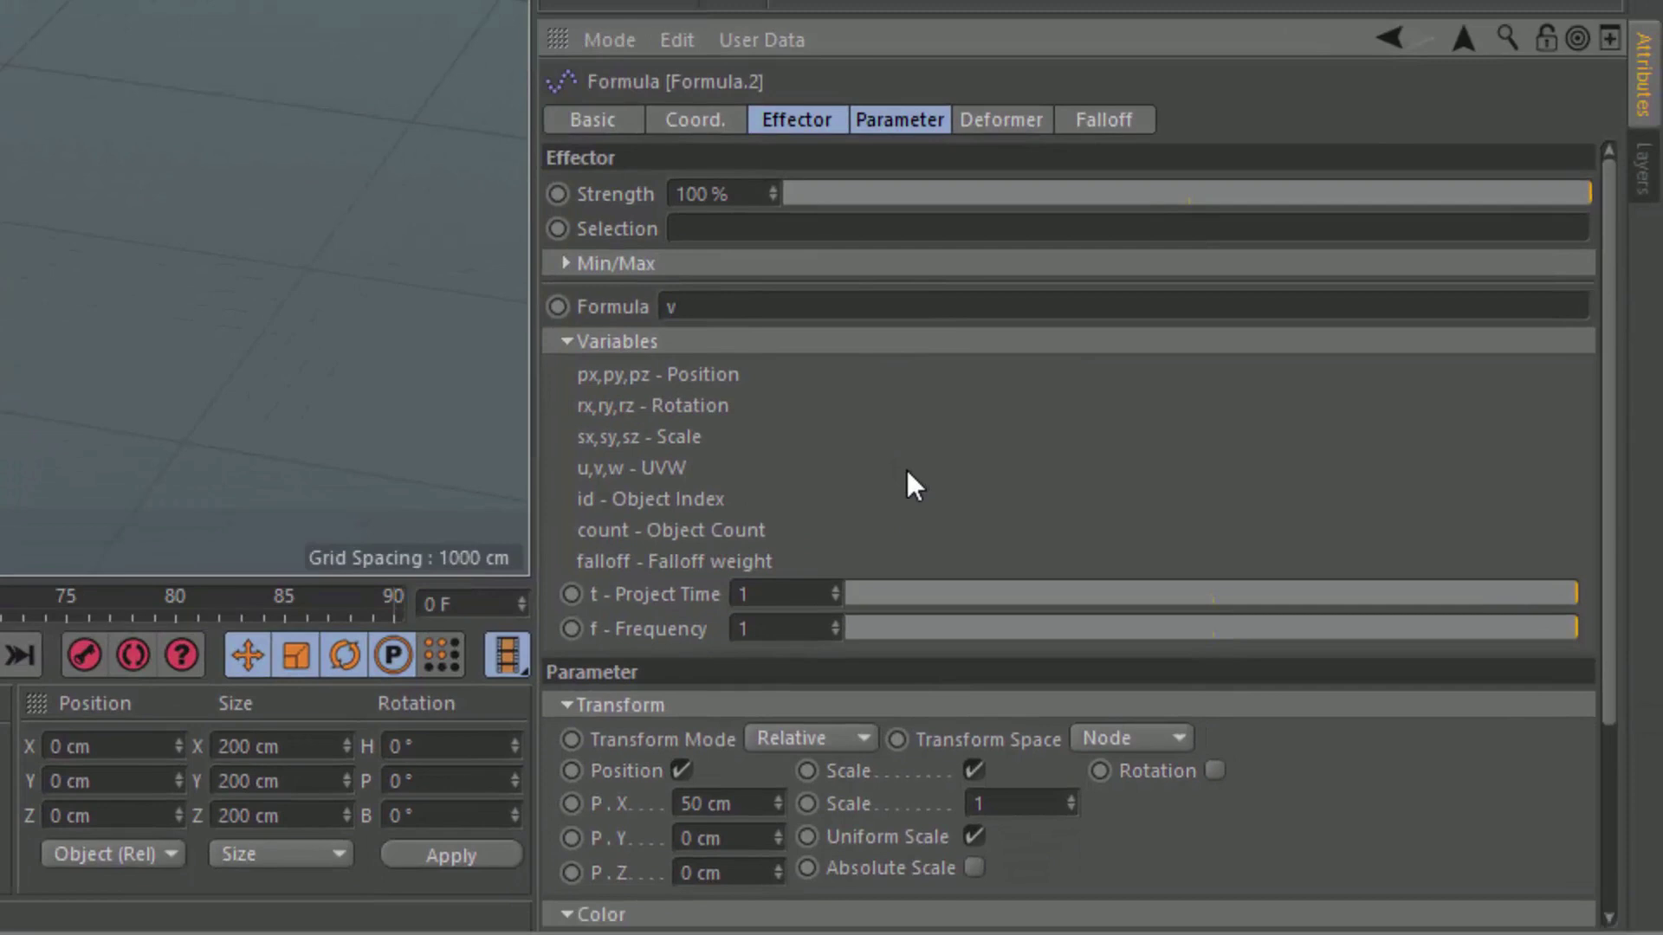
Step: Turn off Position and Scale on Formula.2 and give it user-defined pure green (0, 255, 0)
left_click(682, 769)
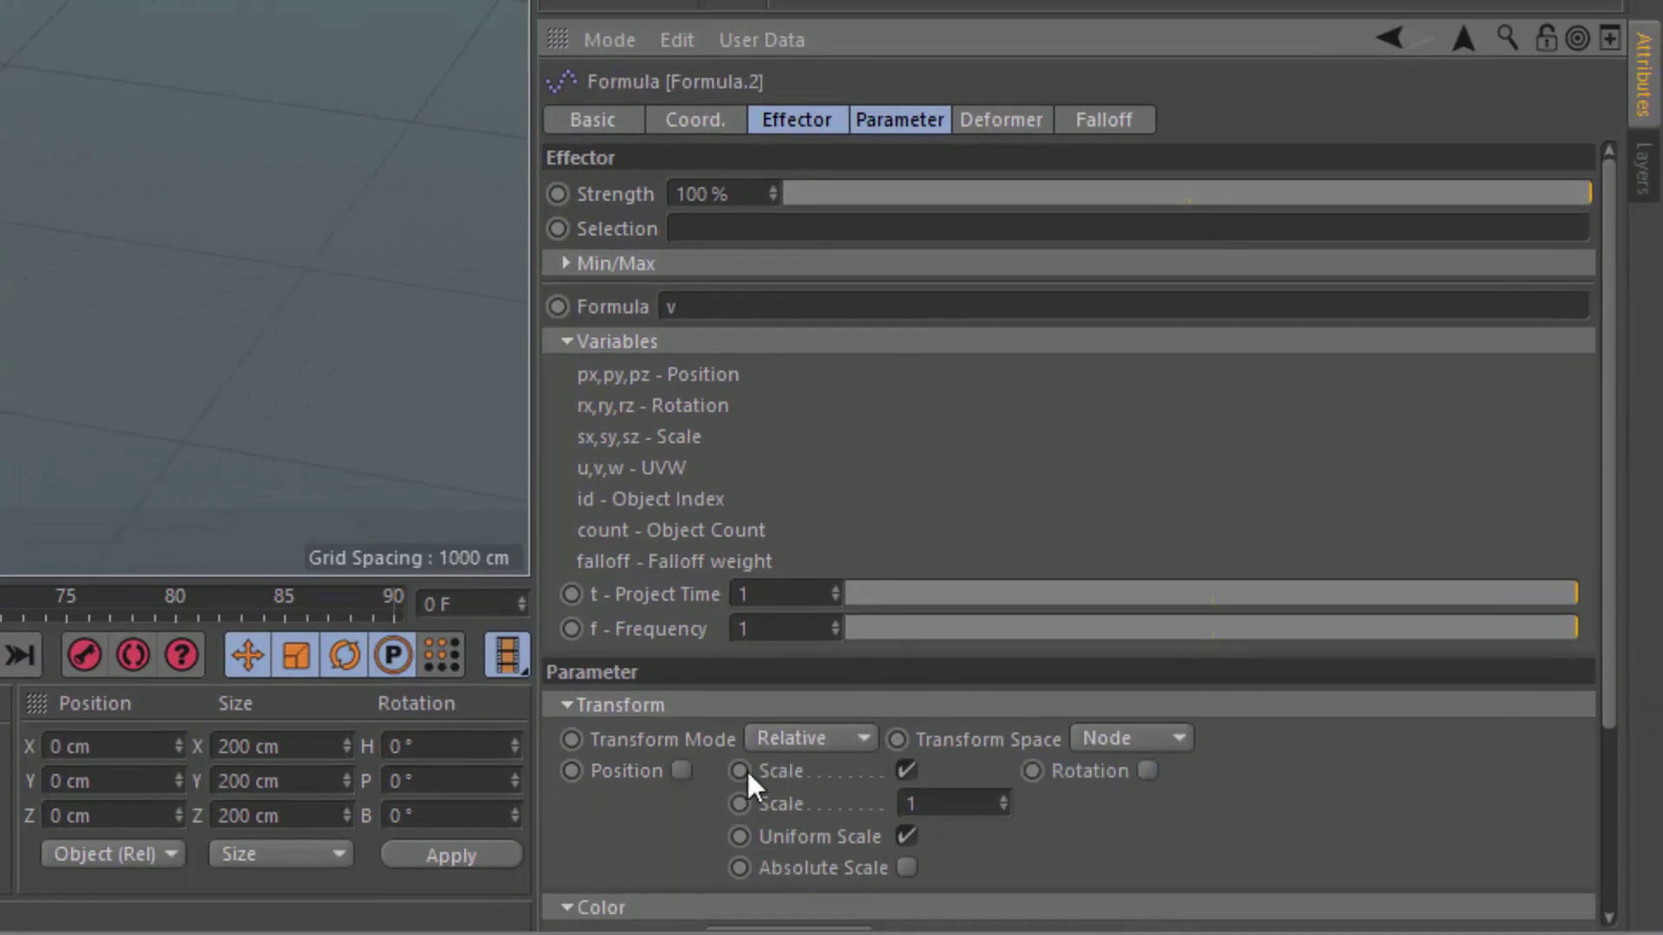
left_click(906, 770)
left_click_drag(1607, 563, 1592, 766)
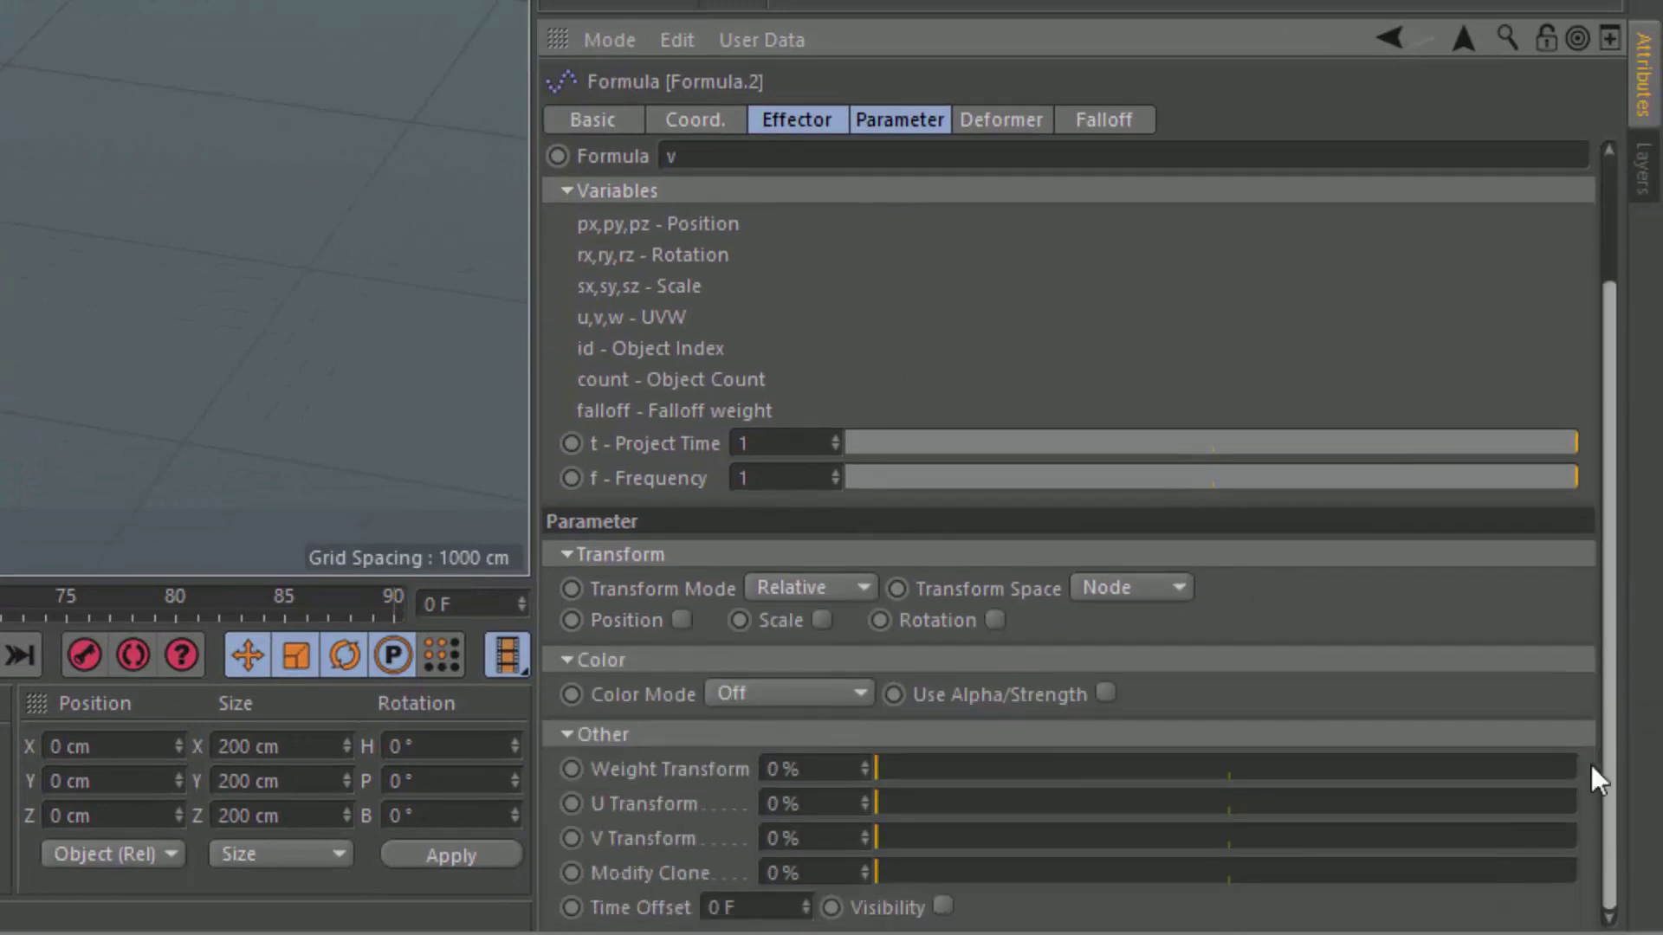
left_click(805, 695)
left_click(782, 797)
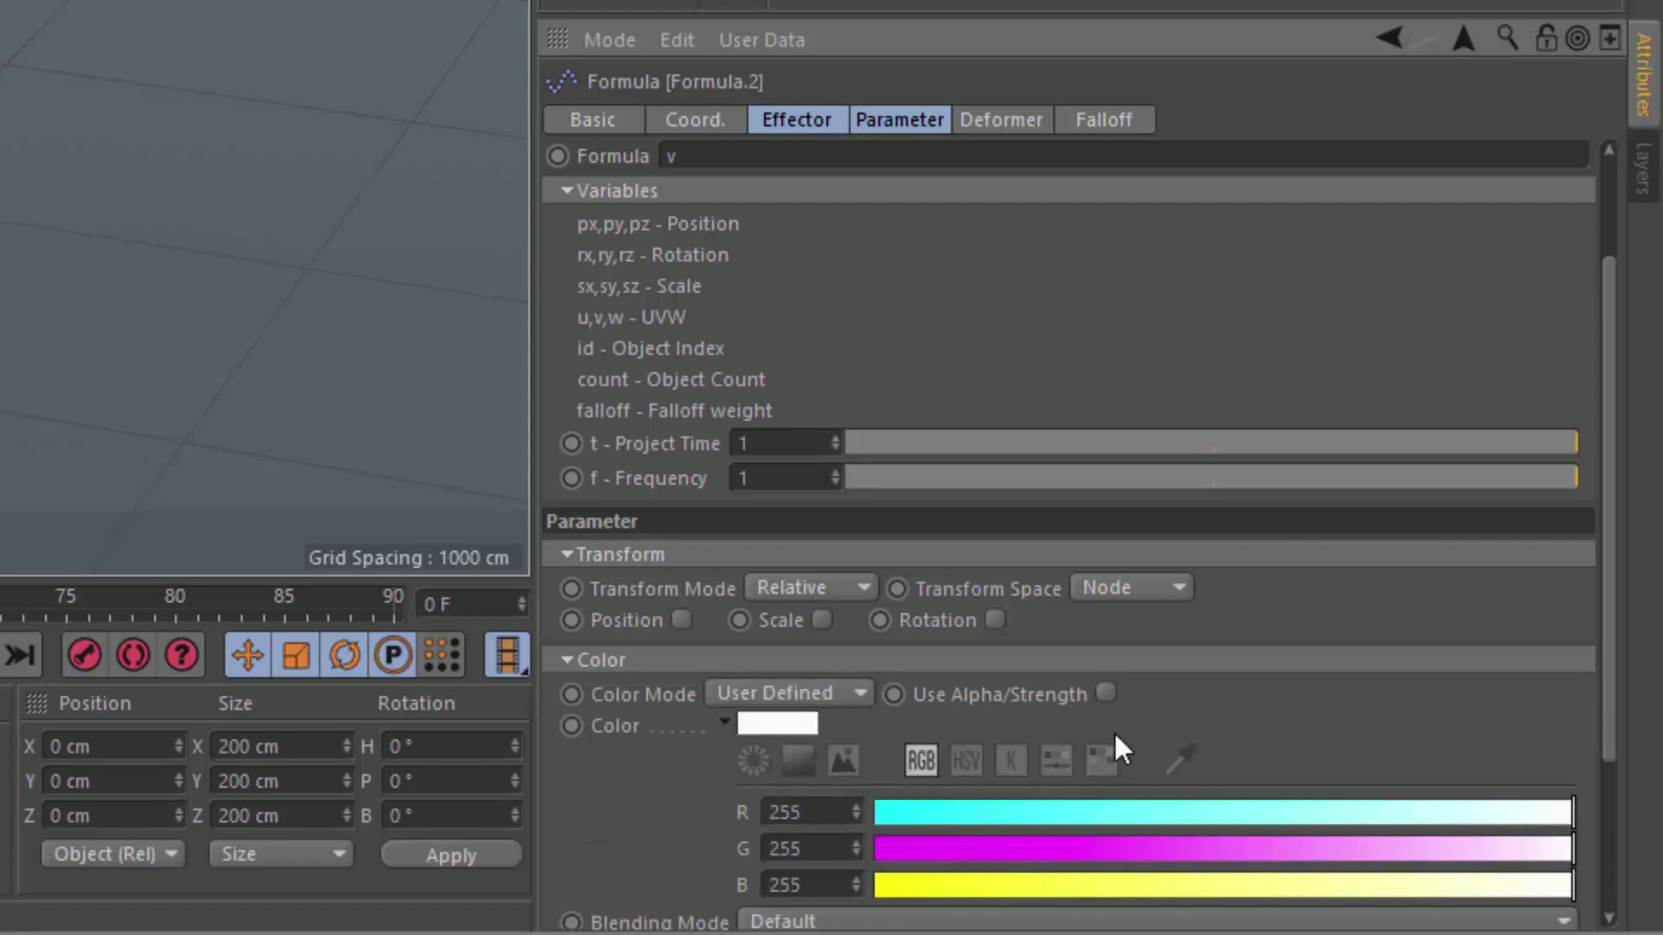
left_click_drag(948, 814, 866, 814)
left_click_drag(934, 884, 781, 881)
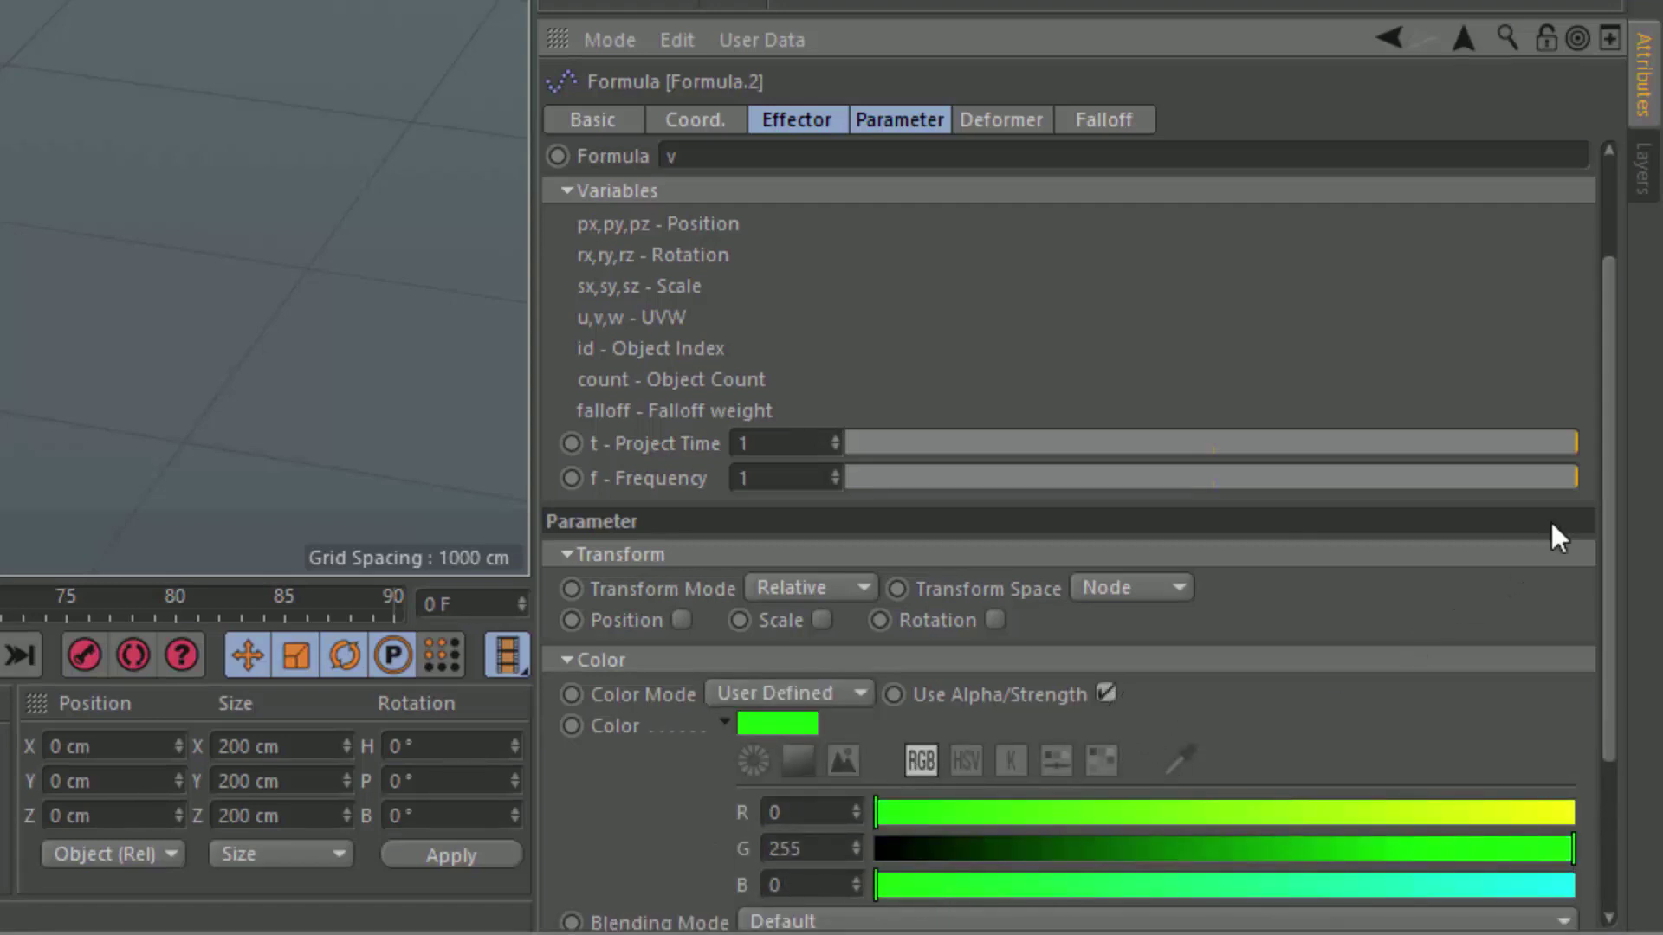
Step: Set Formula.2's colour Blending Mode to Add
left_click_drag(1609, 423, 1618, 605)
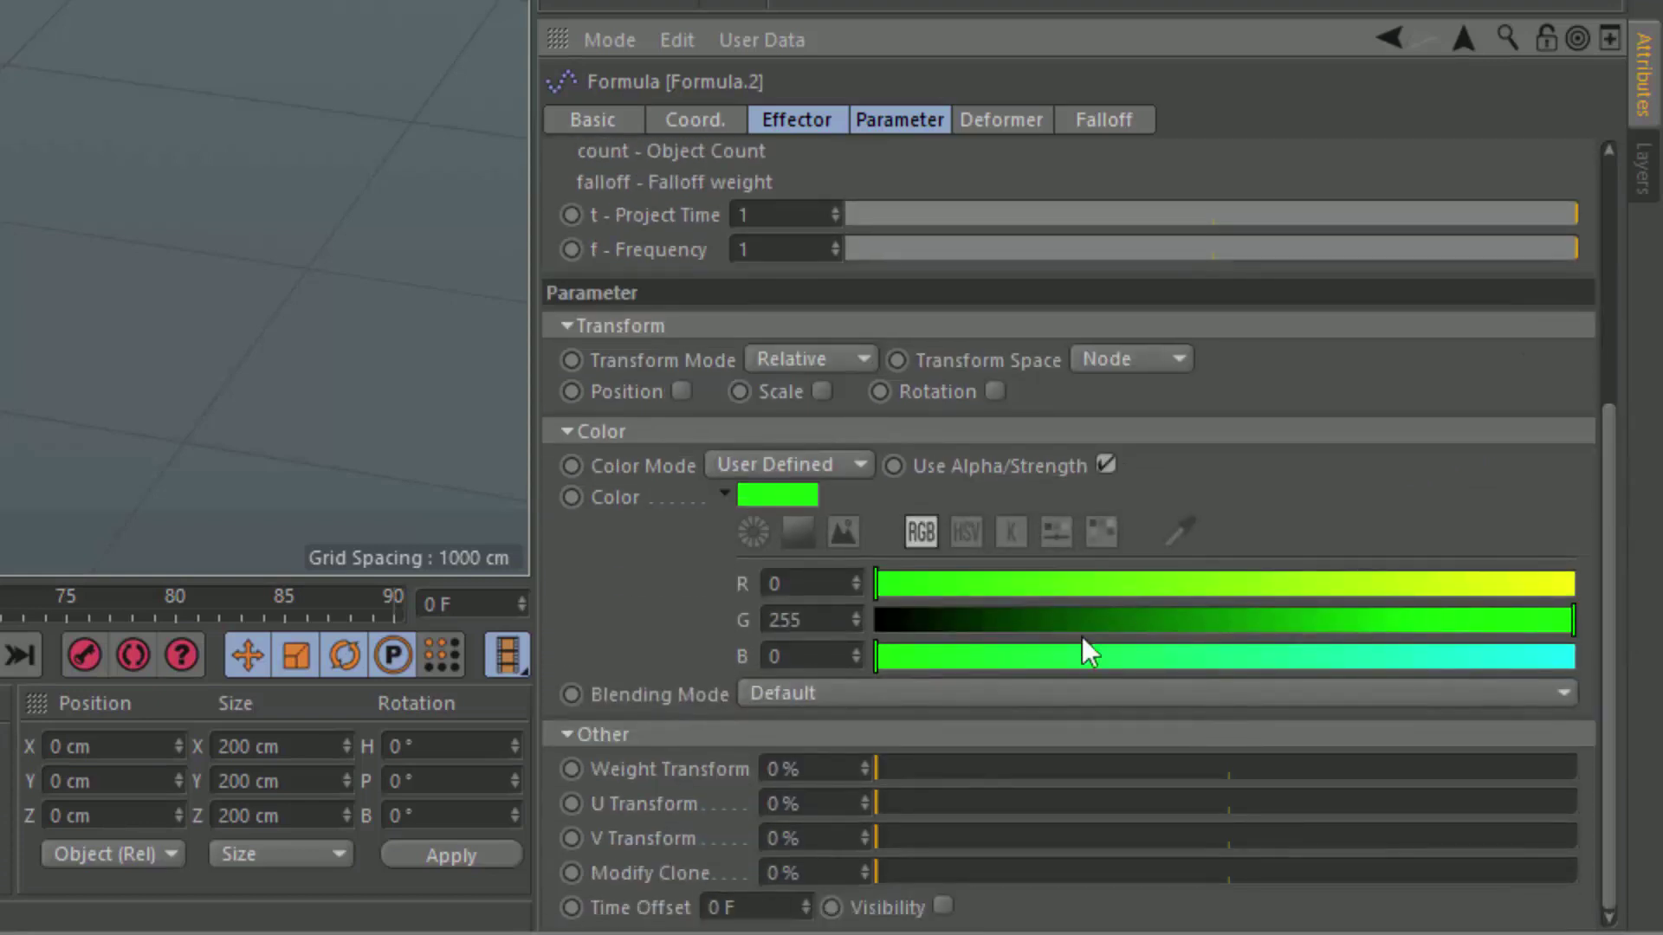
left_click(917, 694)
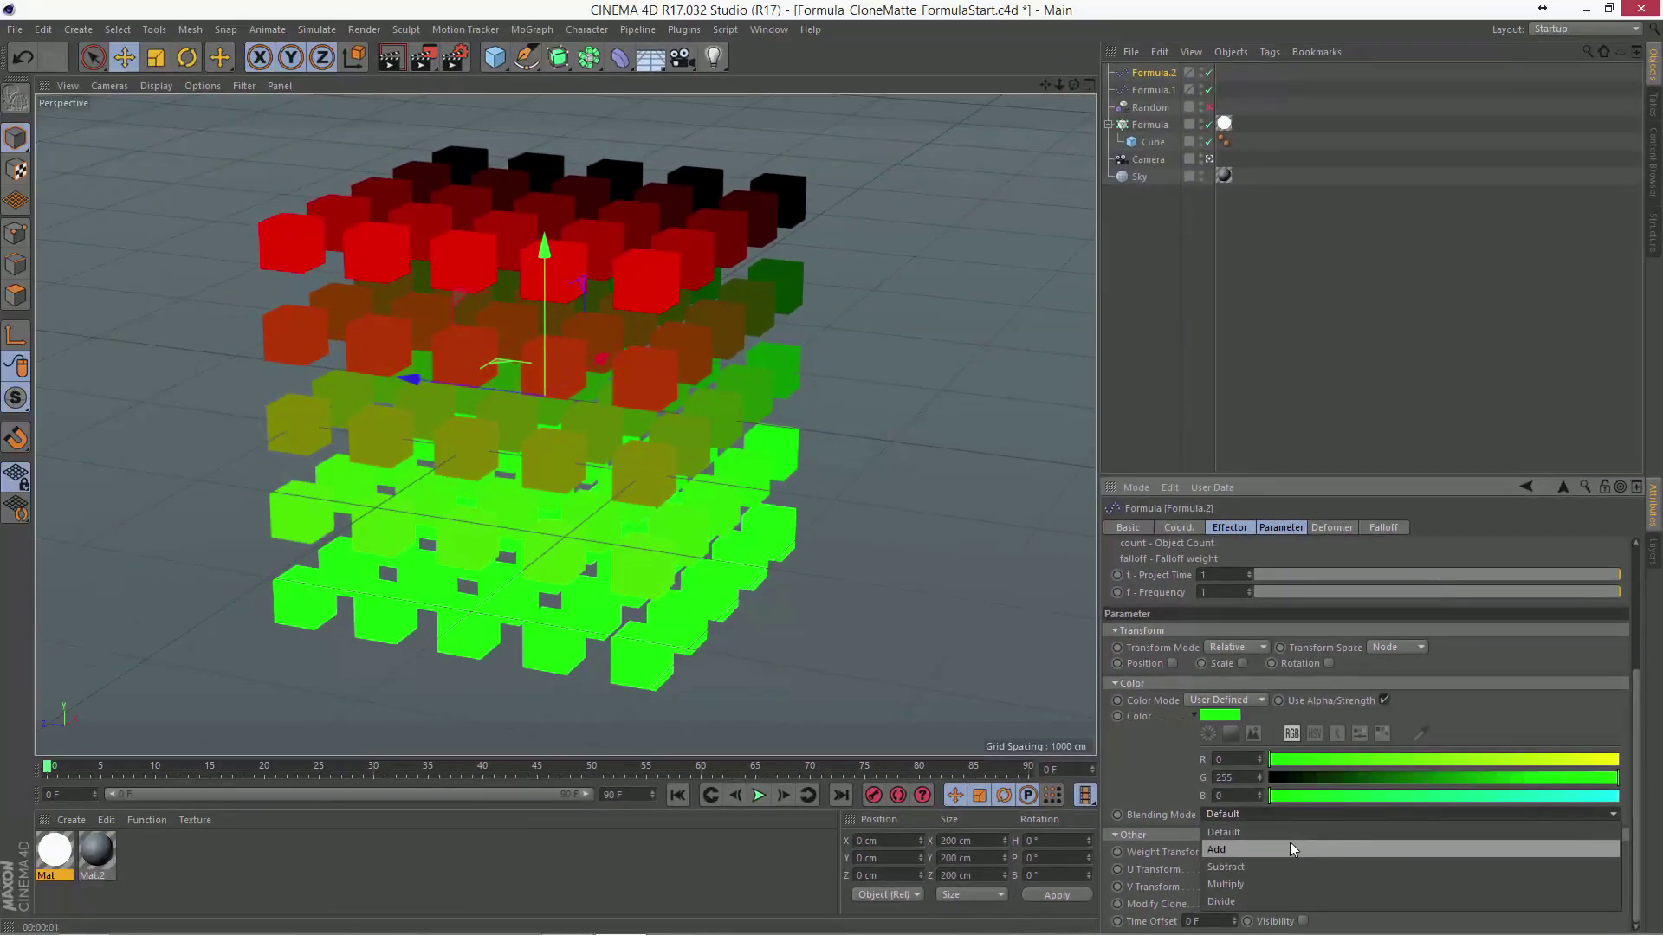
left_click(1291, 849)
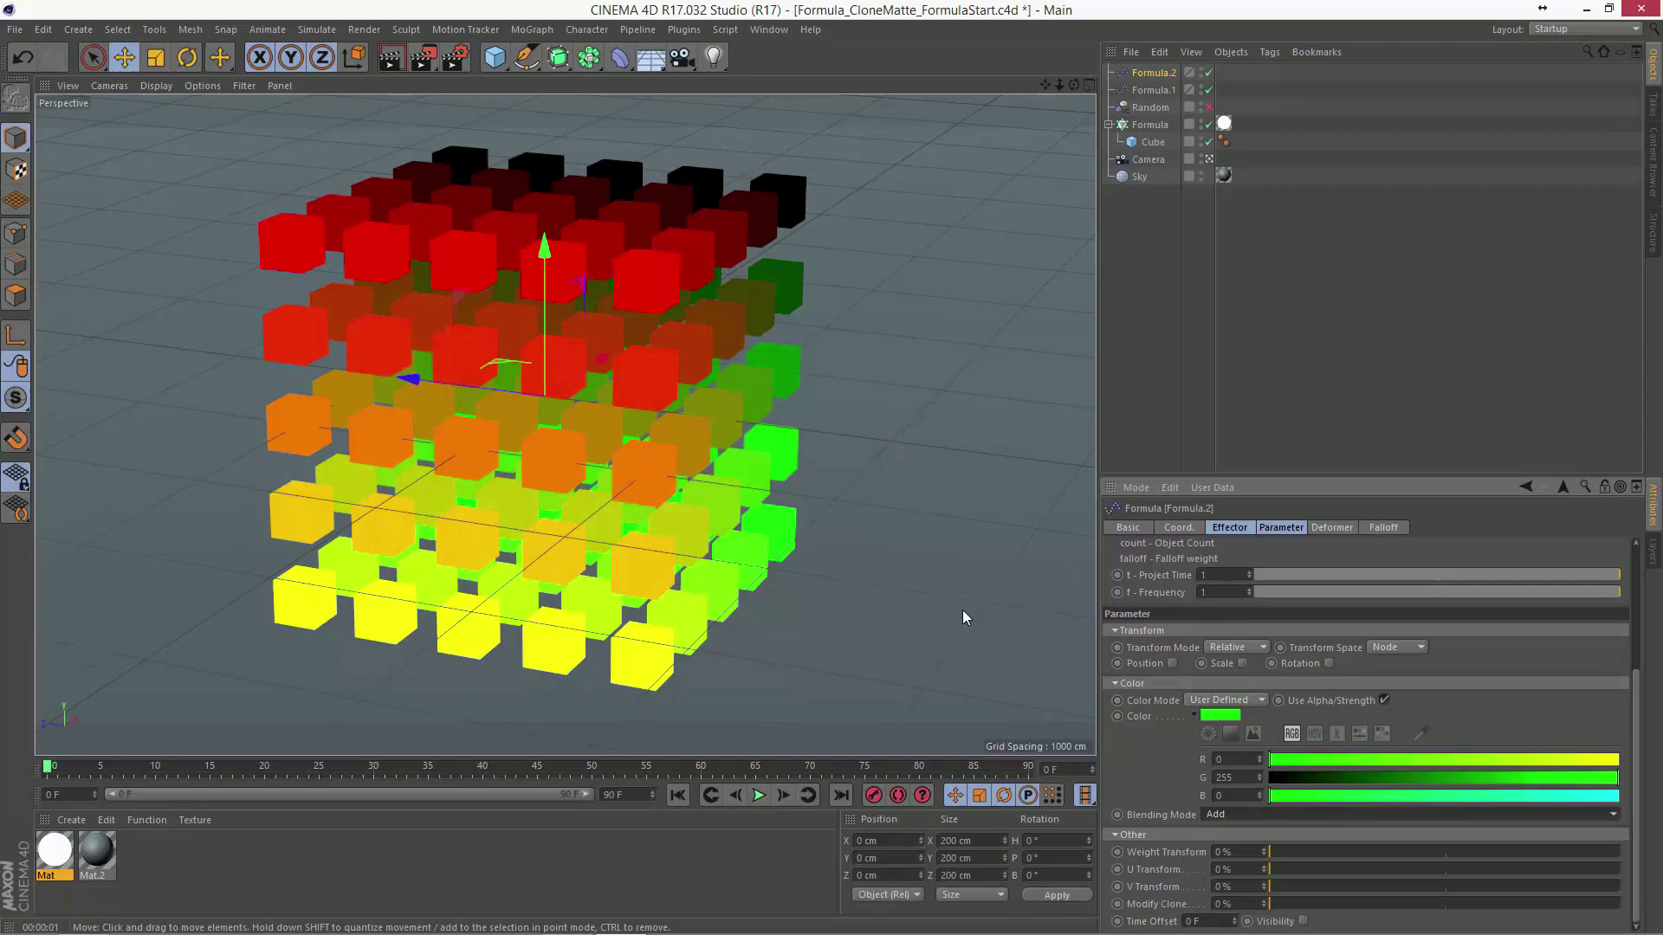
left_click(1150, 125)
Step: Add a third Formula effector, Formula.3, with Position and Scale turned off
left_click(587, 29)
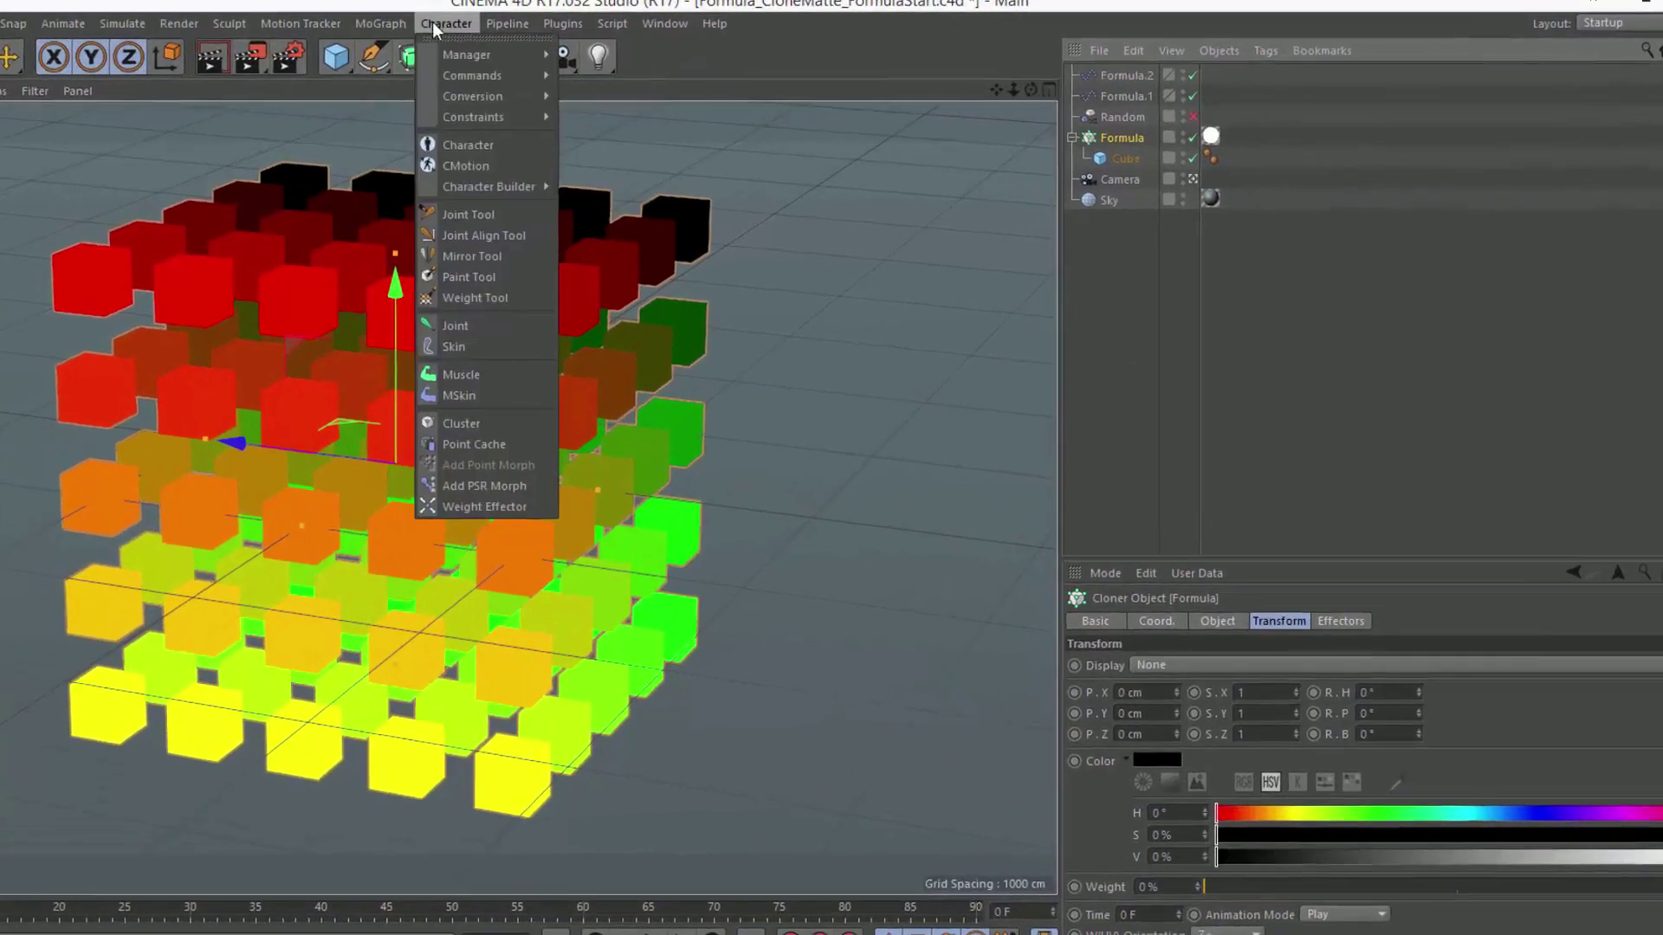
mouse_move(594, 52)
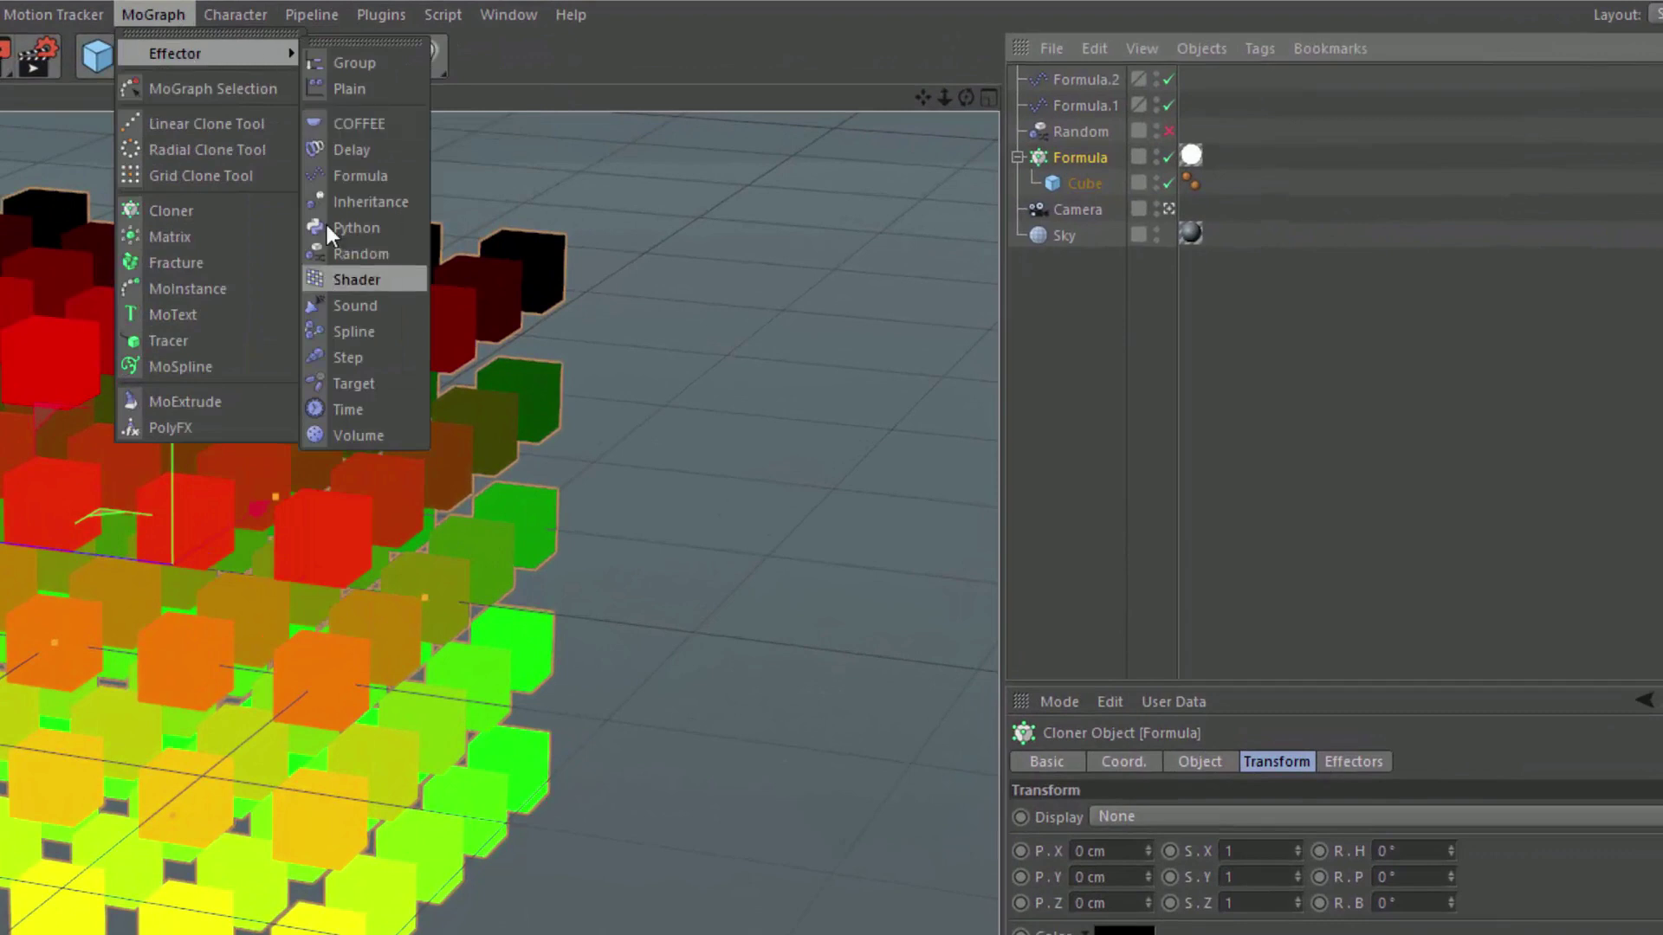
left_click(331, 182)
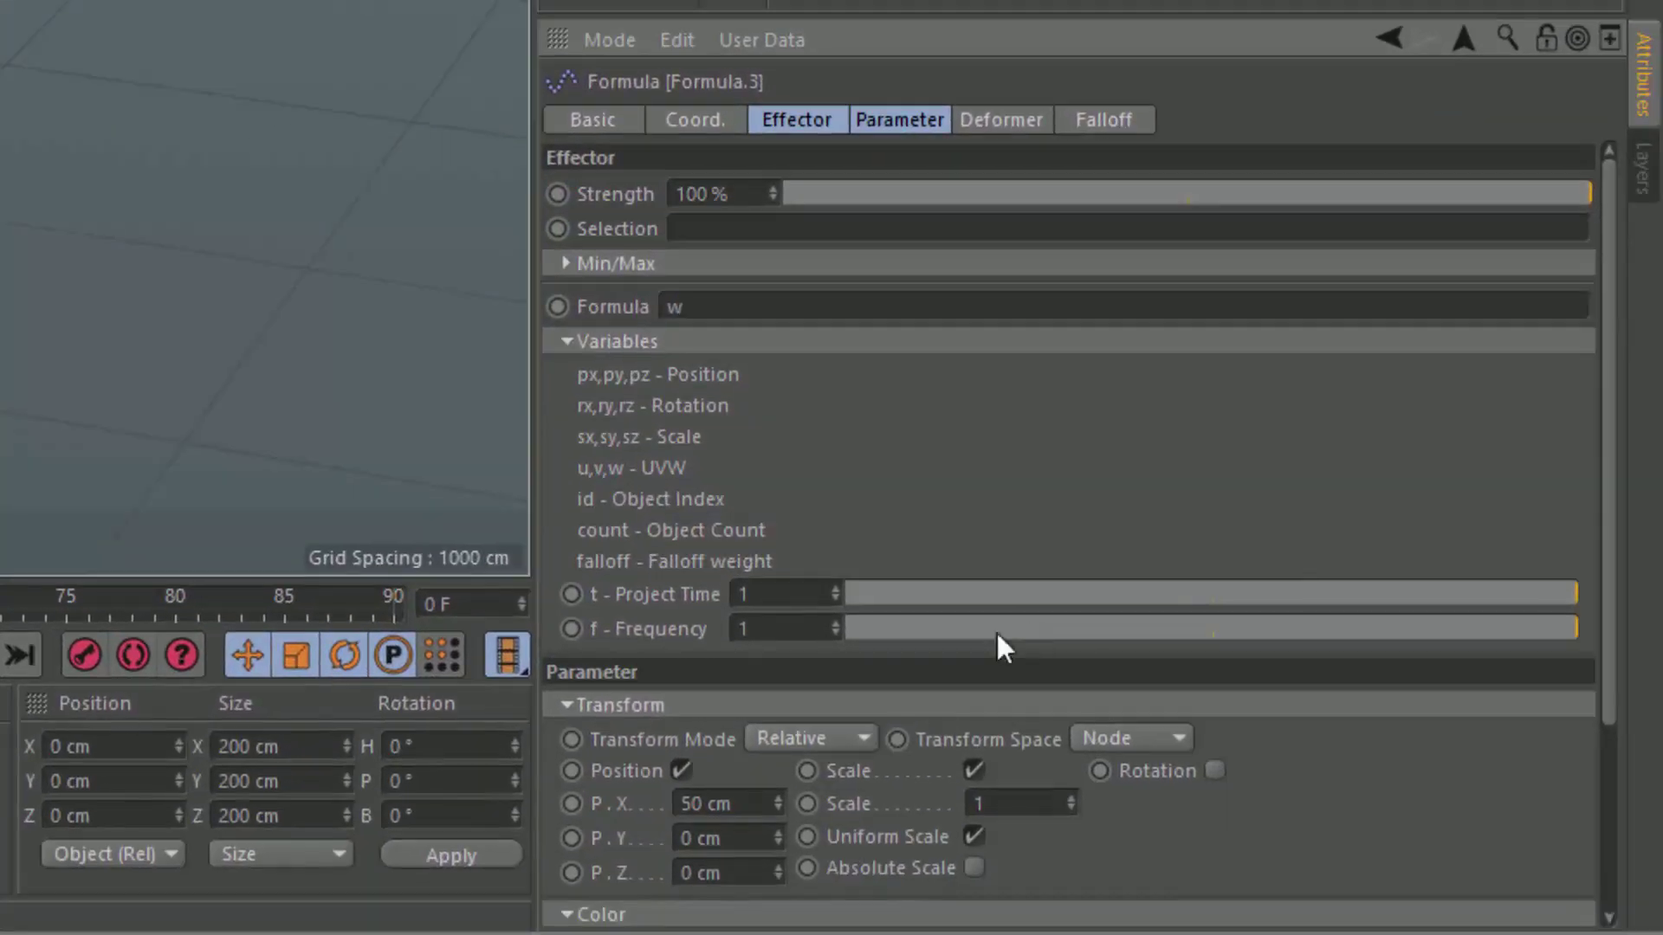
scroll(1603, 594, "down", 3)
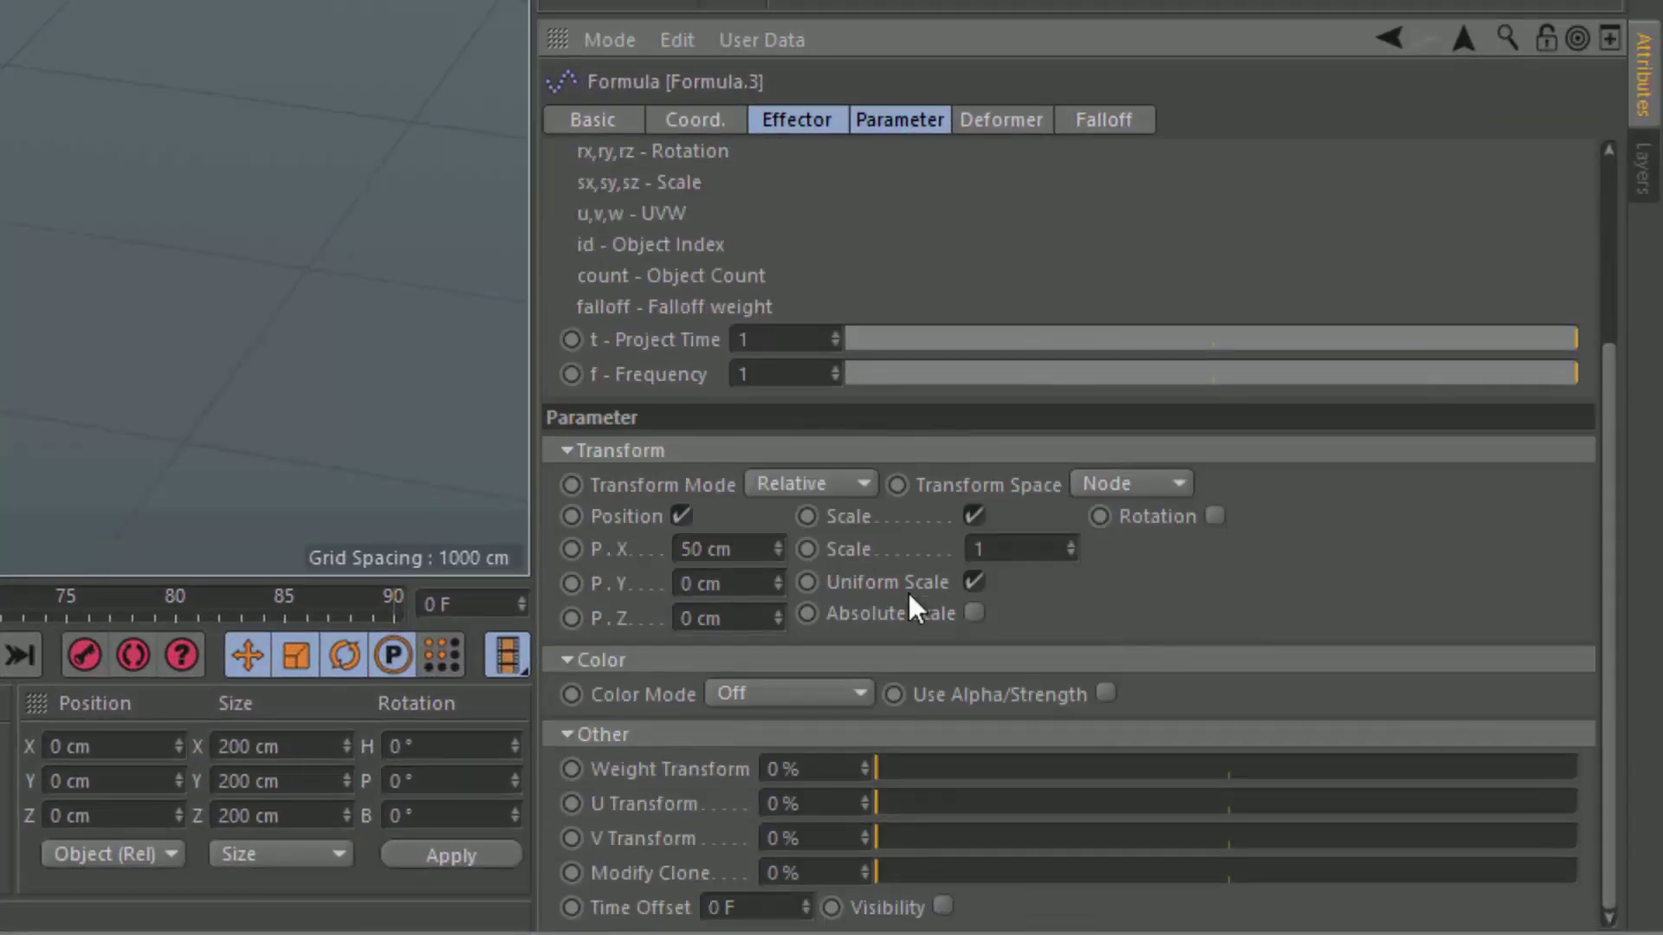
left_click(681, 516)
left_click(909, 517)
Step: Give Formula.3 a user-defined pure blue colour (0, 0, 255) with Add blending
left_click(802, 693)
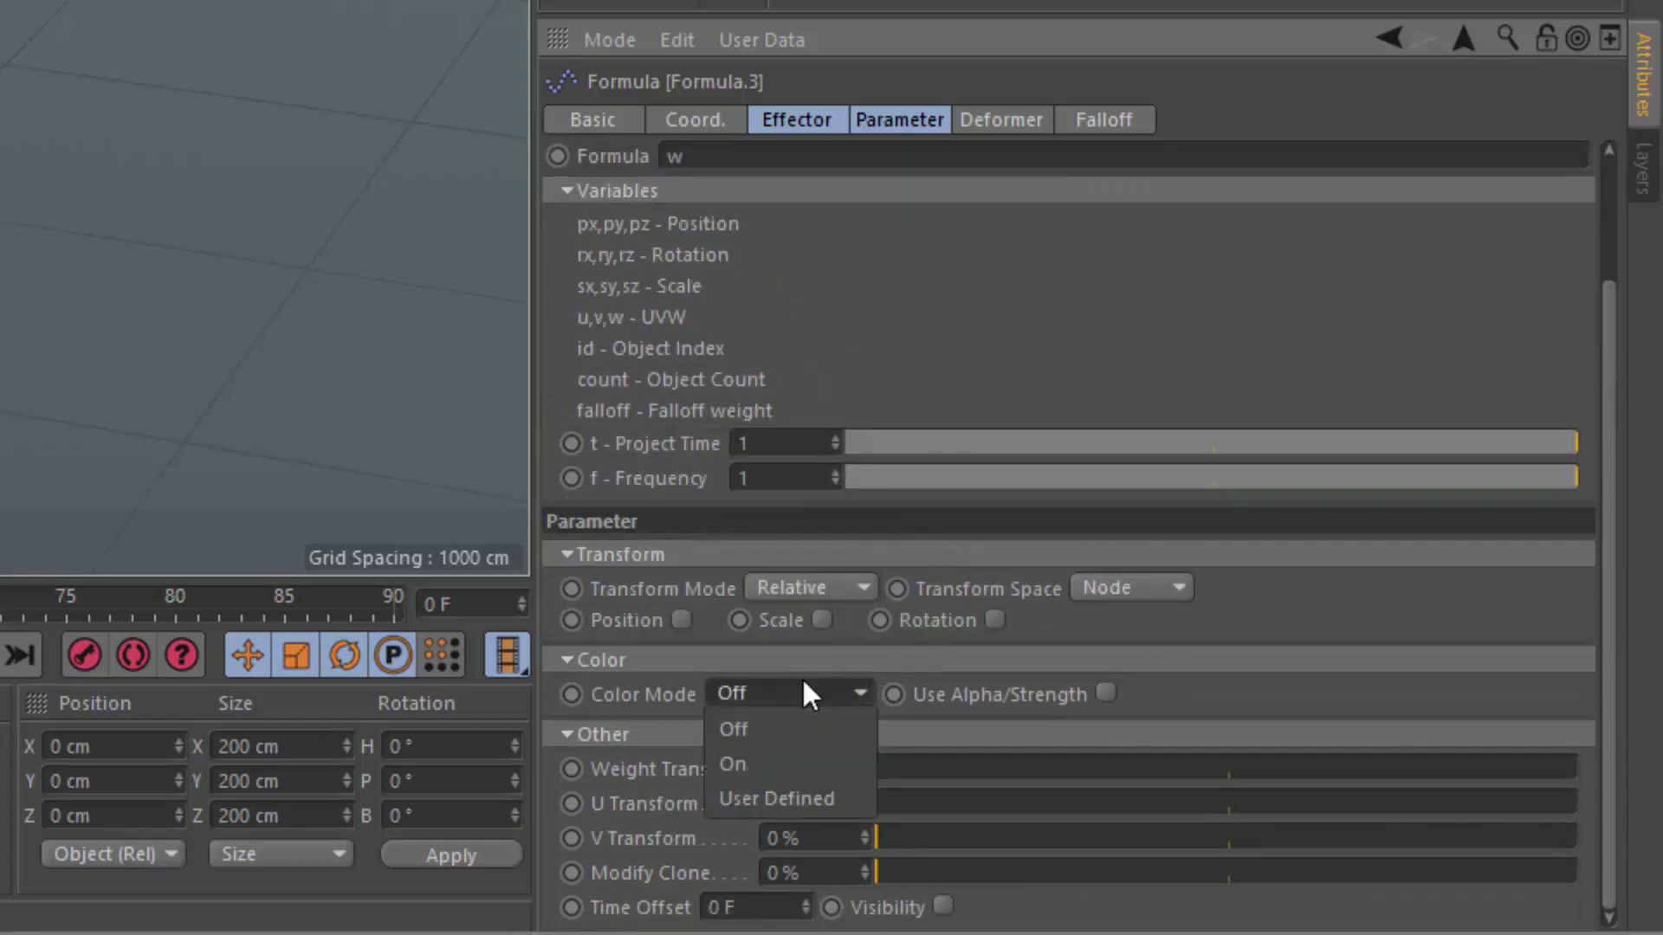
left_click(797, 799)
left_click_drag(1343, 849, 781, 809)
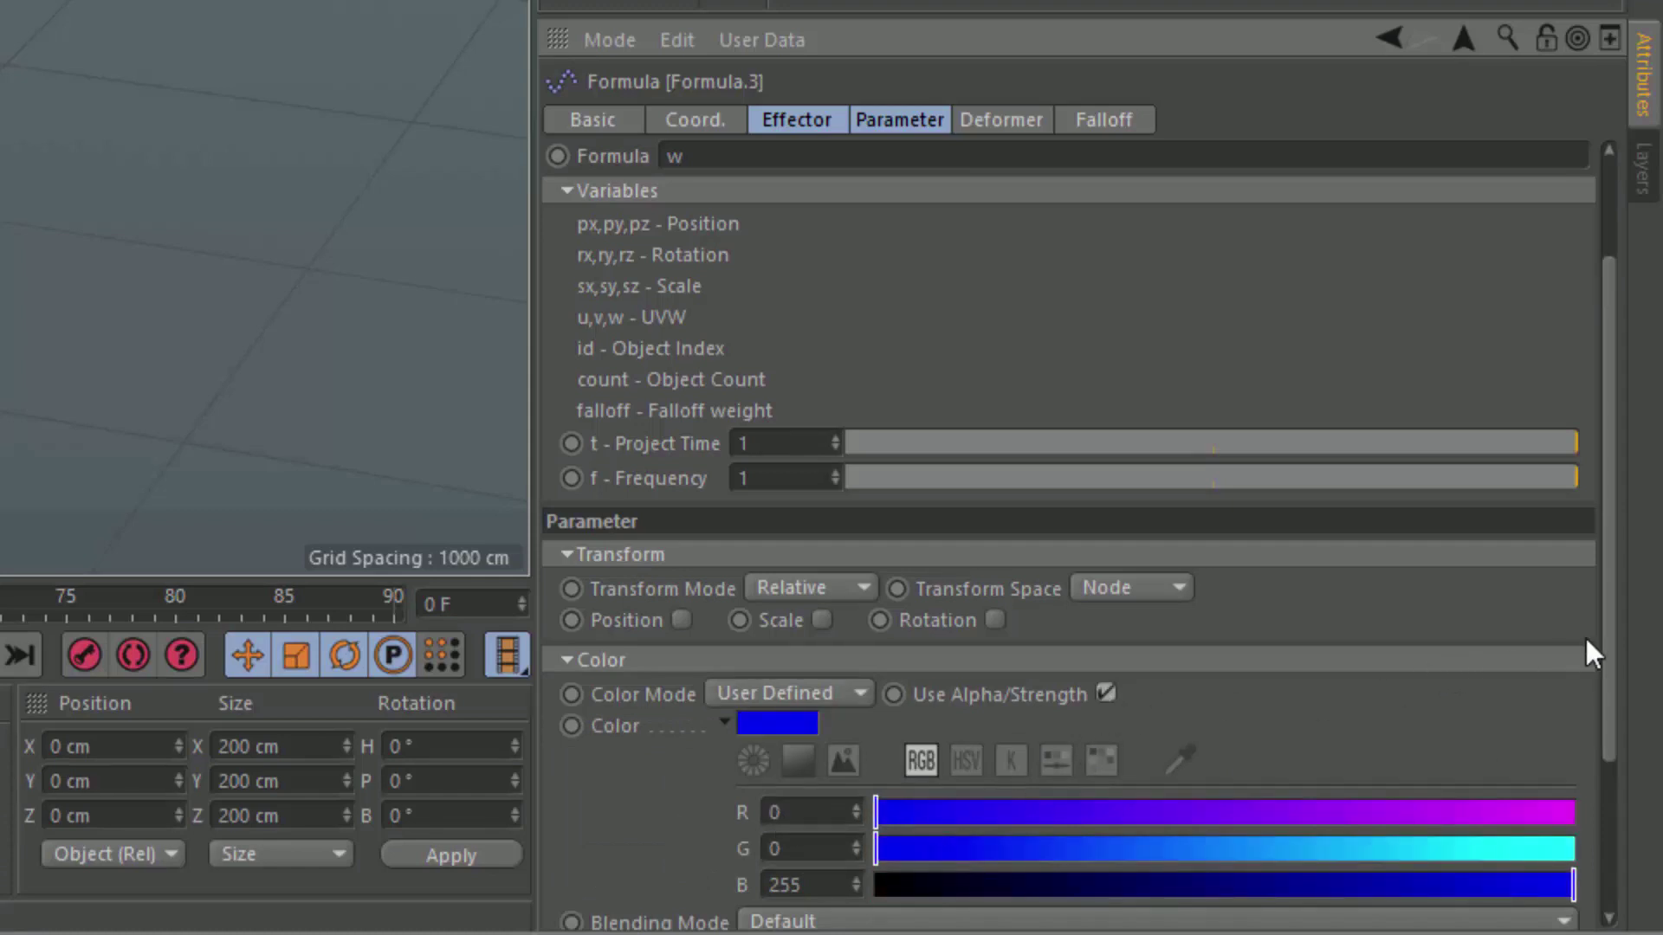
left_click_drag(1609, 675, 1610, 822)
left_click(863, 695)
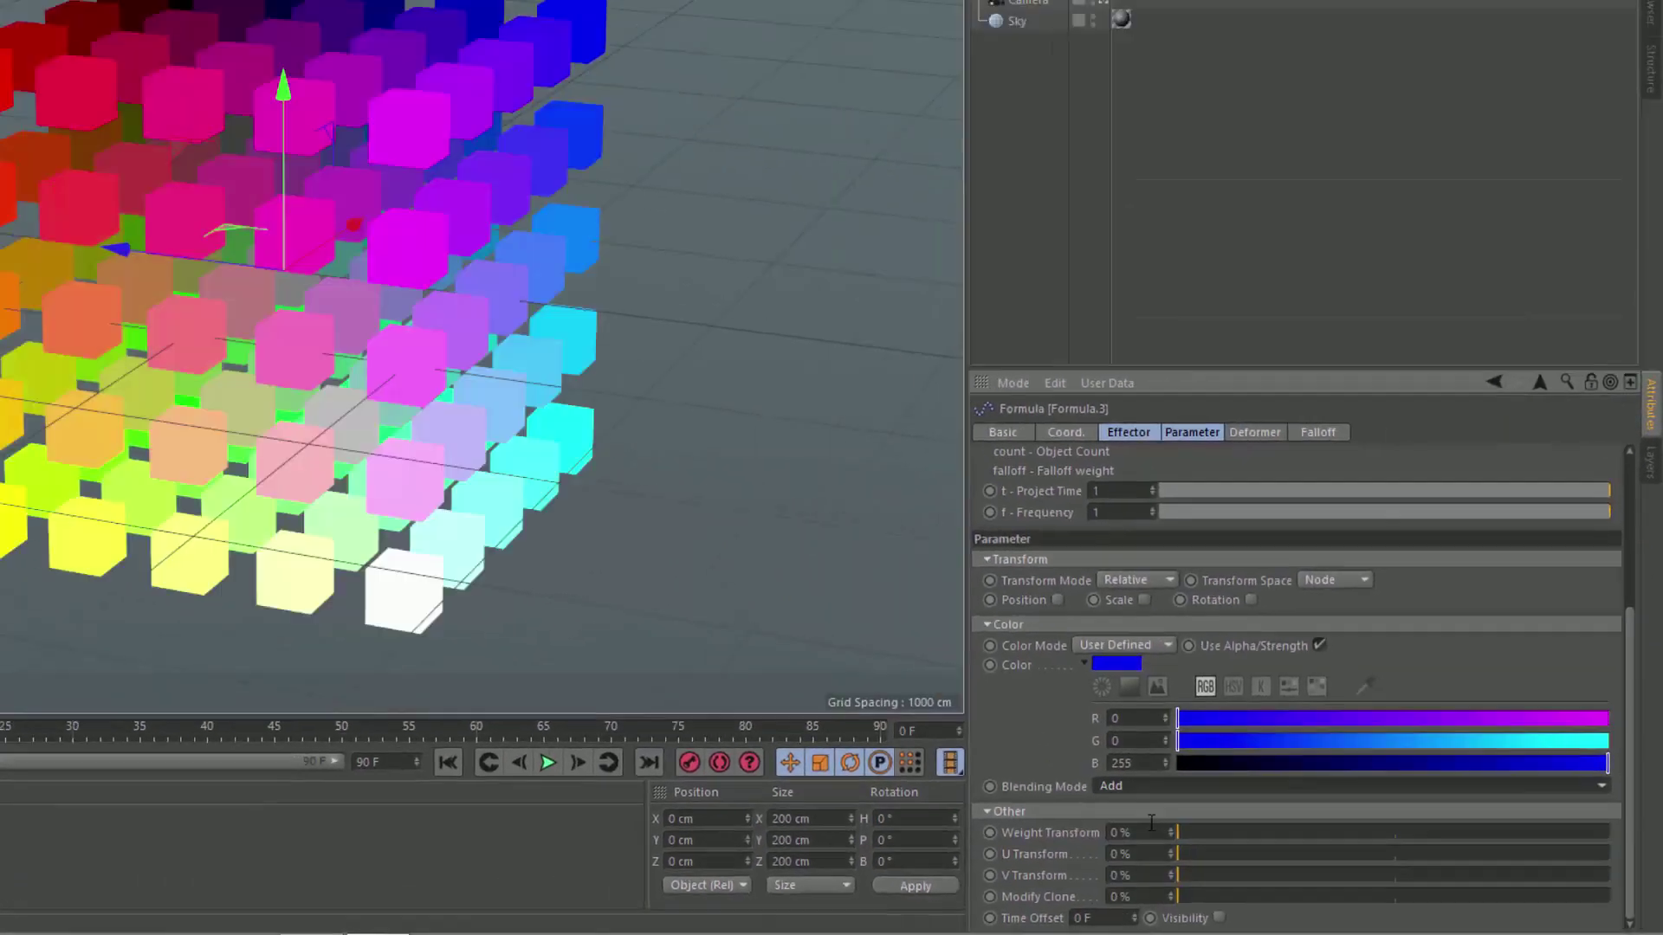
left_click(857, 761)
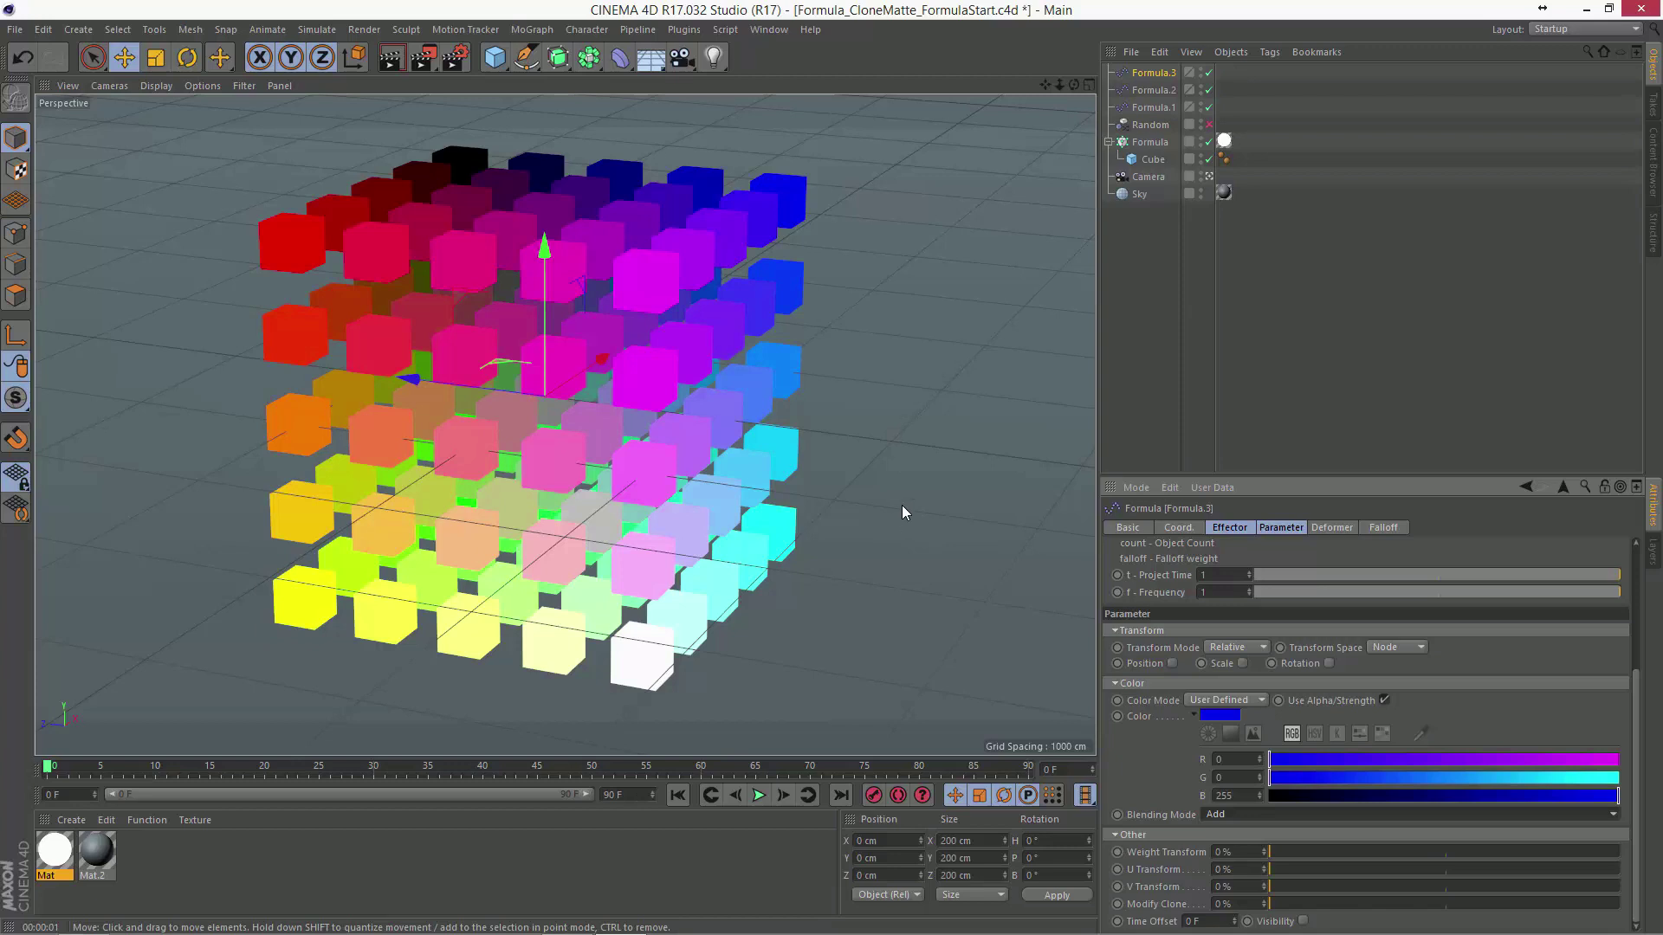
Step: Switch on the Random effector and set its Strength to 0% so the clones stay ordered
left_click(1209, 123)
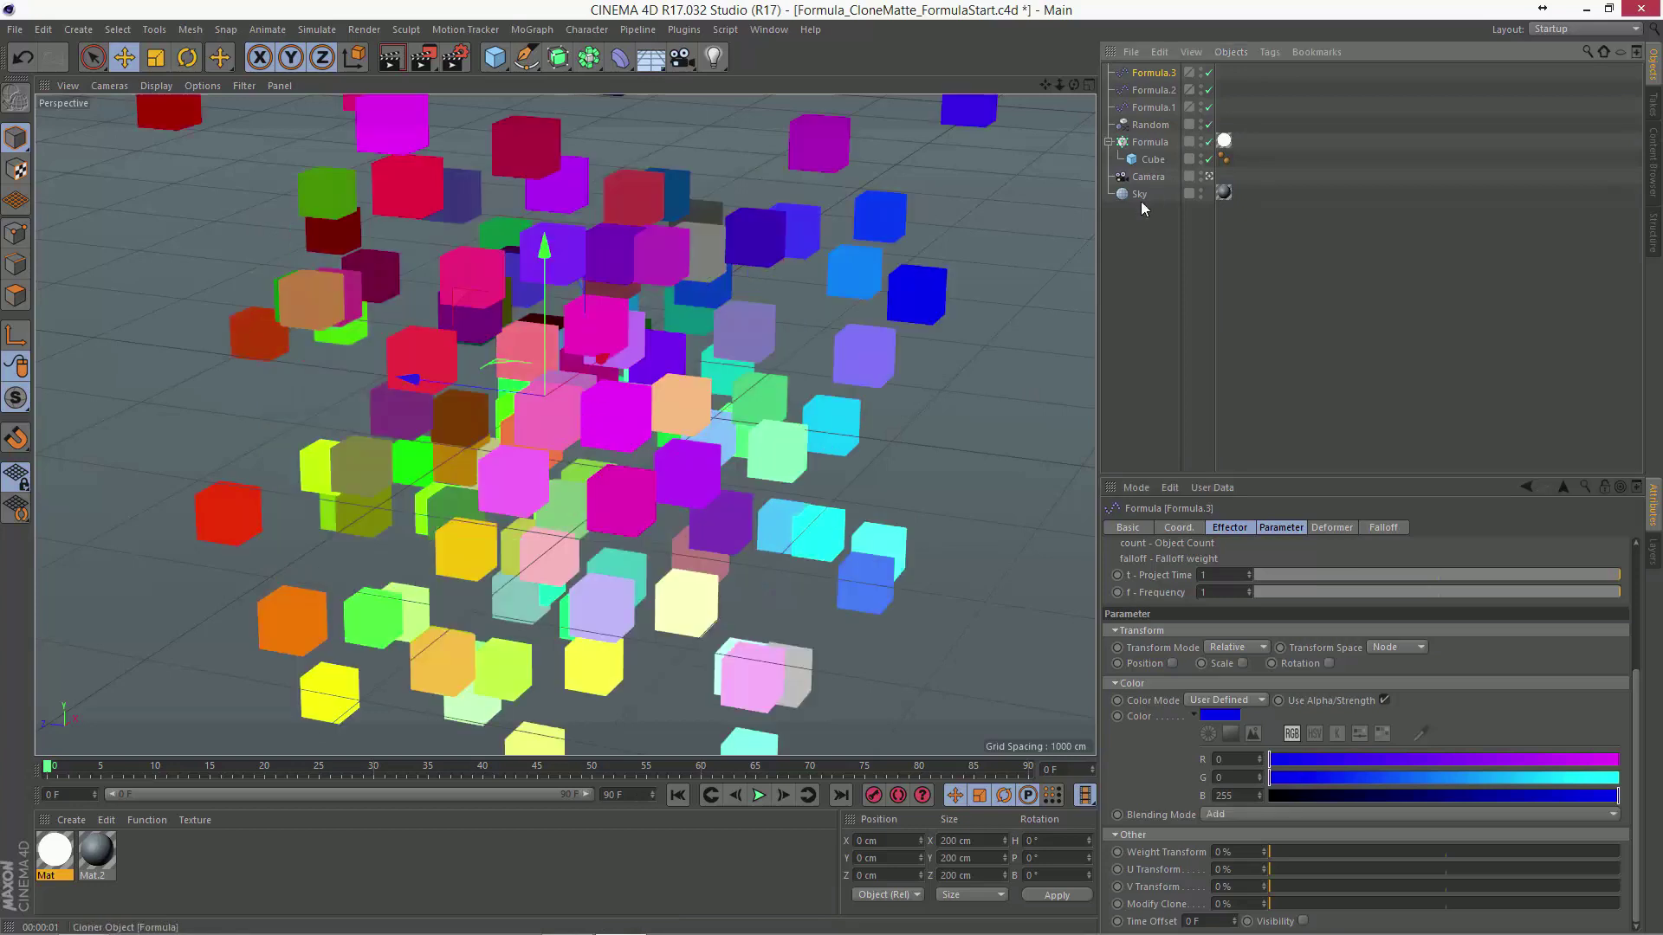
left_click(1151, 124)
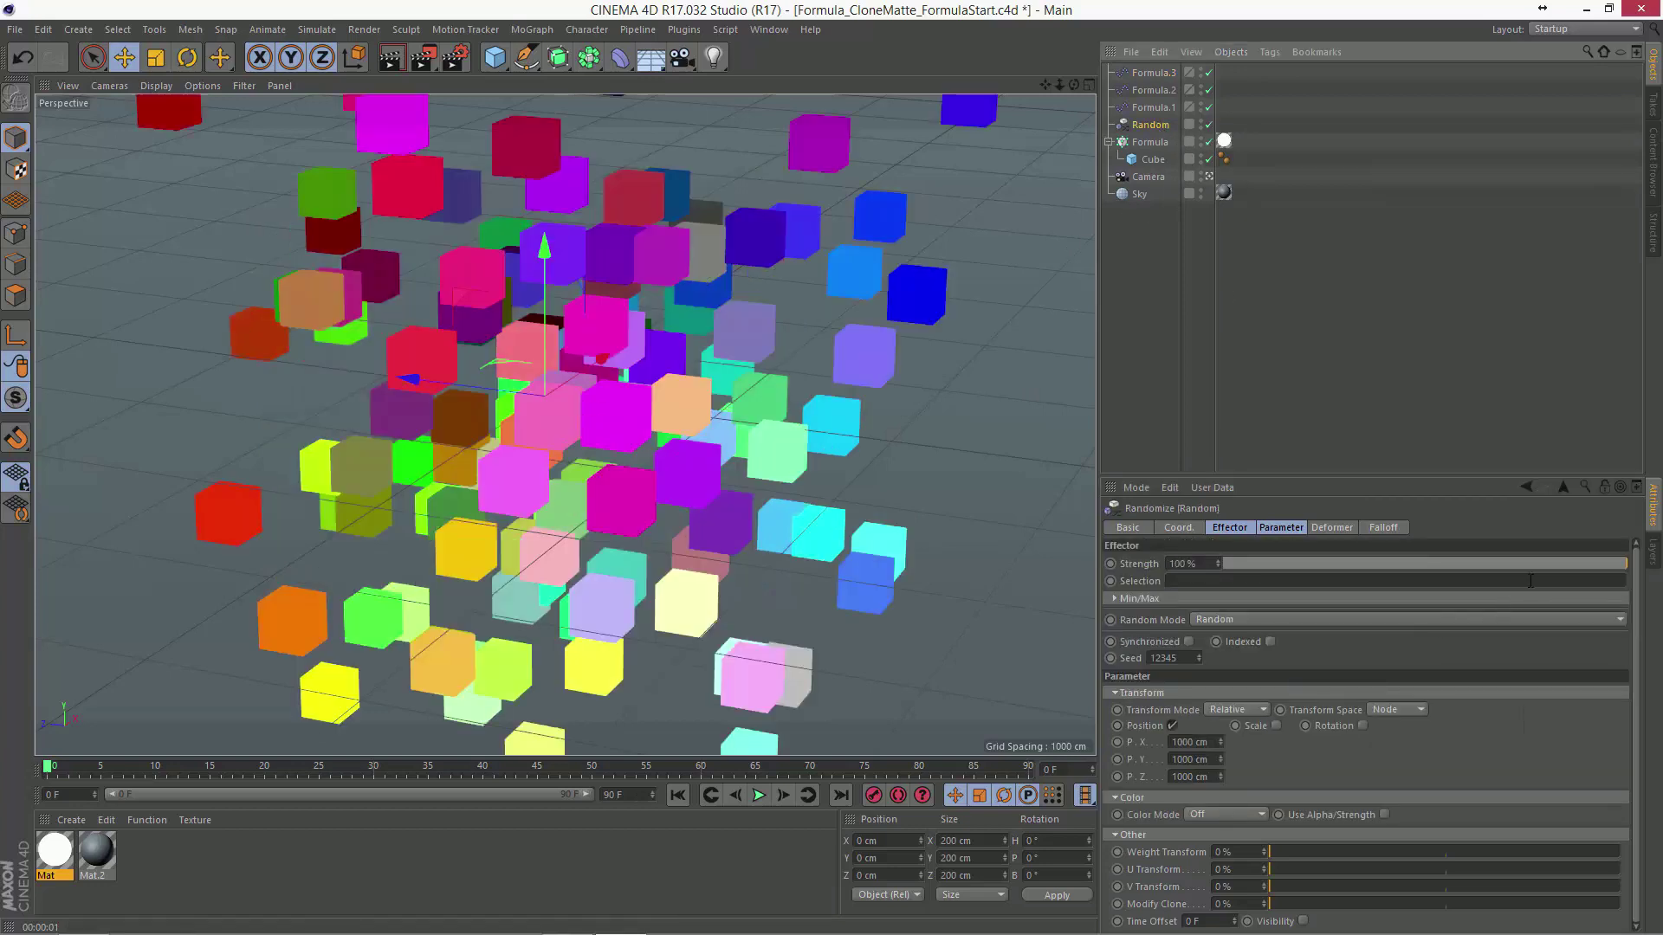
left_click_drag(1604, 559, 1129, 620)
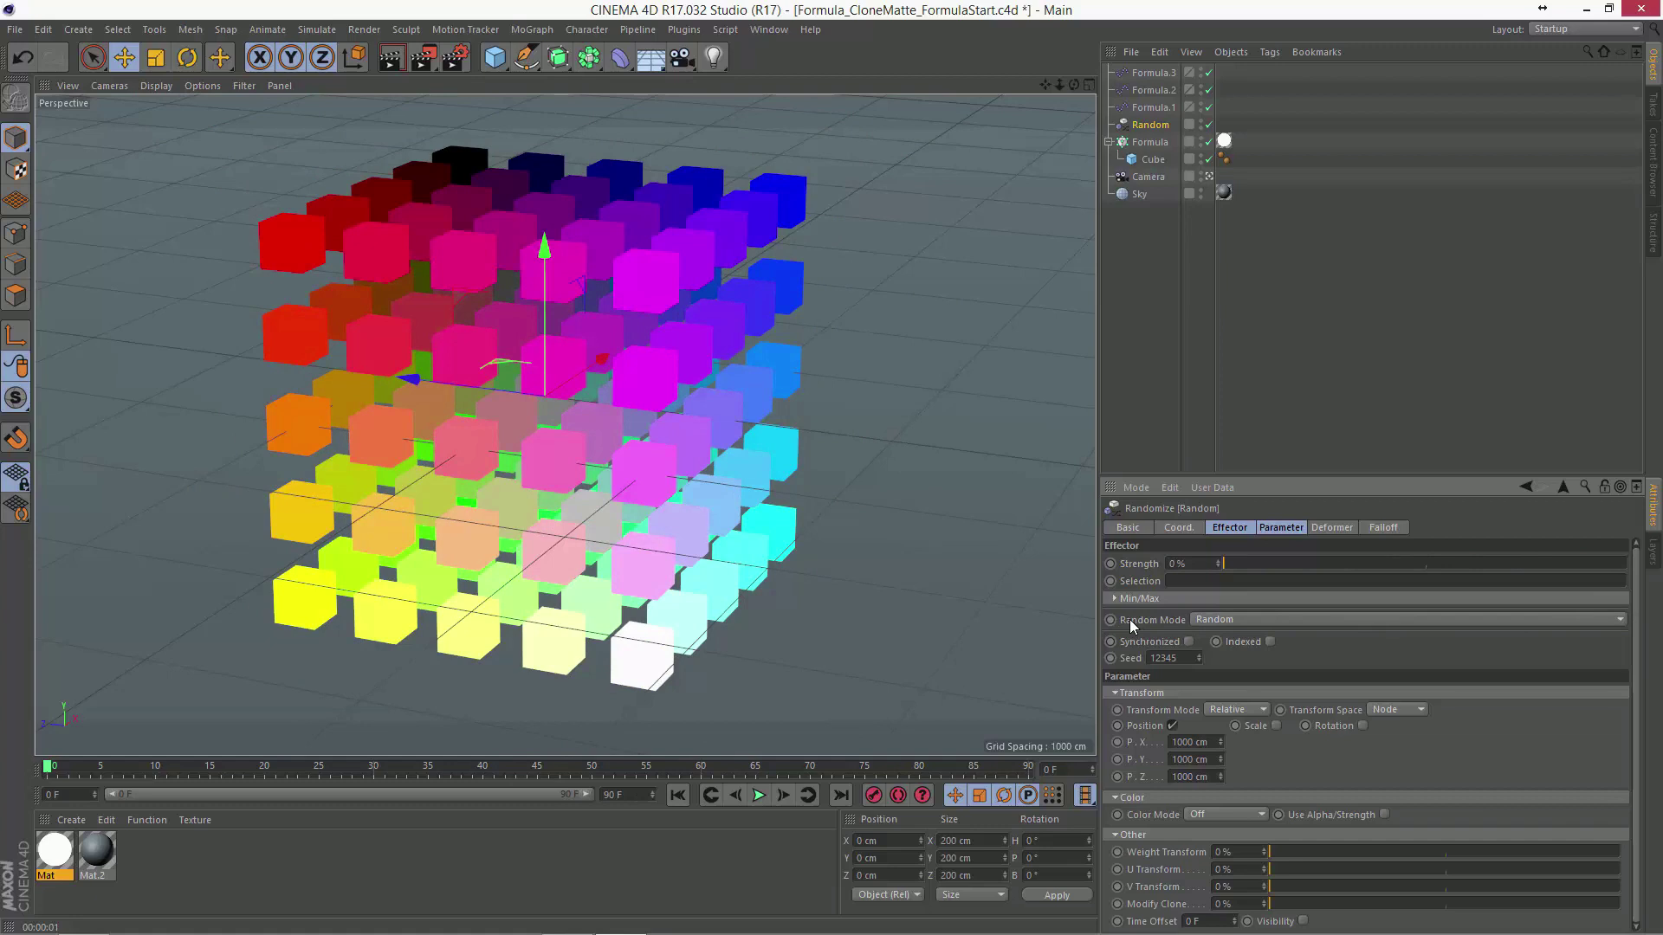